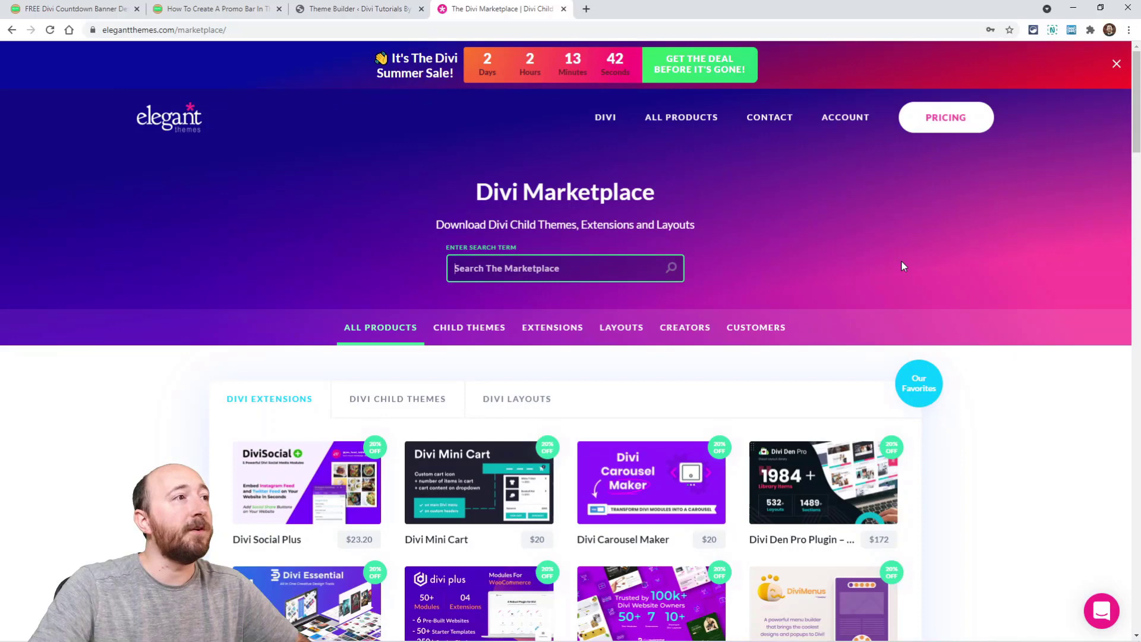
Glance over the Divi Marketplace page, then close it to return to the countdown banner post
scroll(366, 192, down, 7)
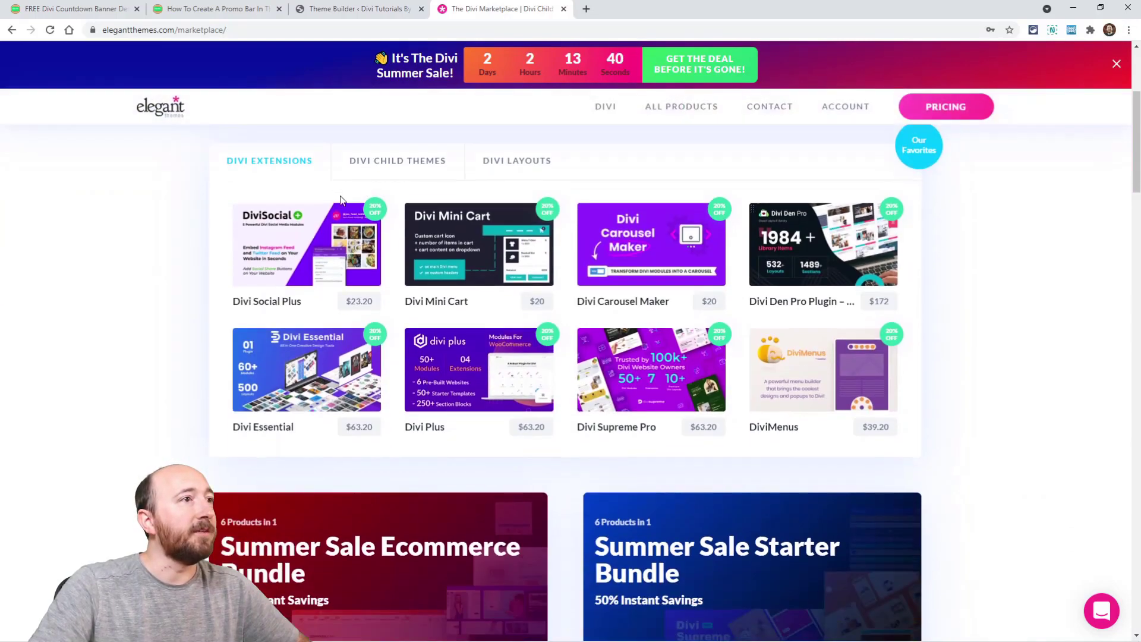
scroll(245, 173, up, 5)
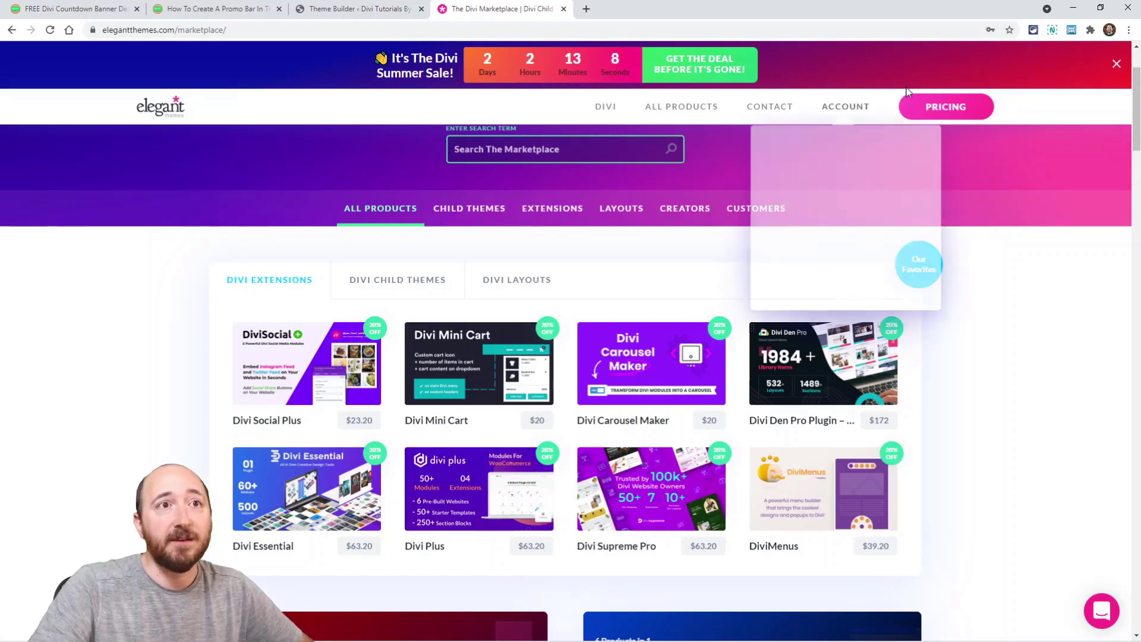
key(ctrl+w)
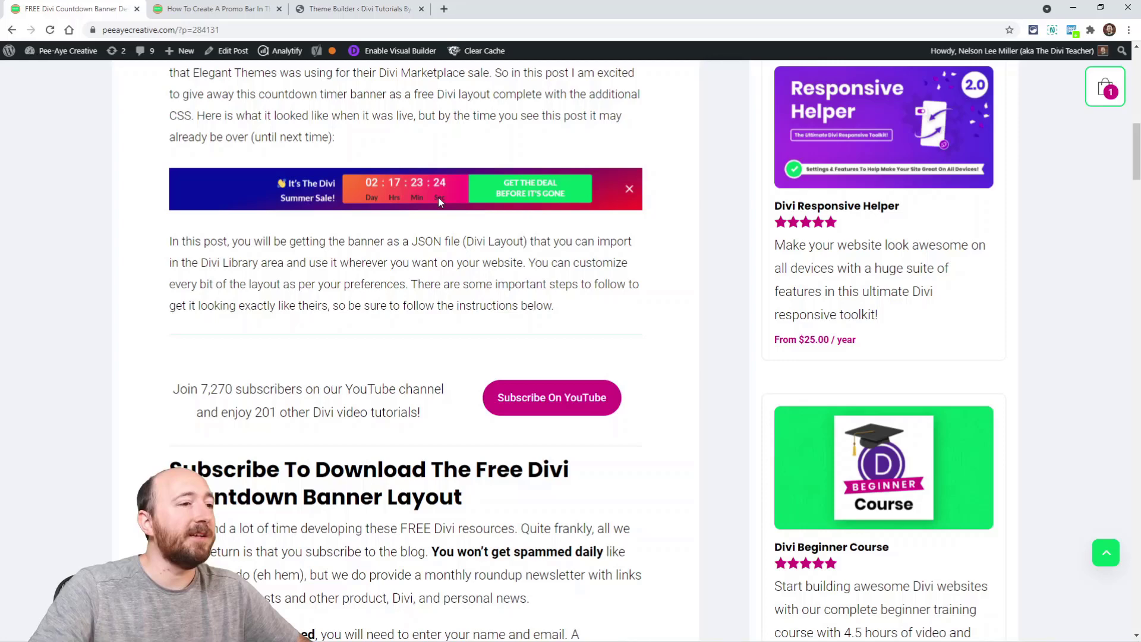
Scroll past the subscribe form to the 'How To Use The Free Divi Countdown Banner Layout' section
scroll(373, 237, down, 5)
scroll(372, 236, down, 1)
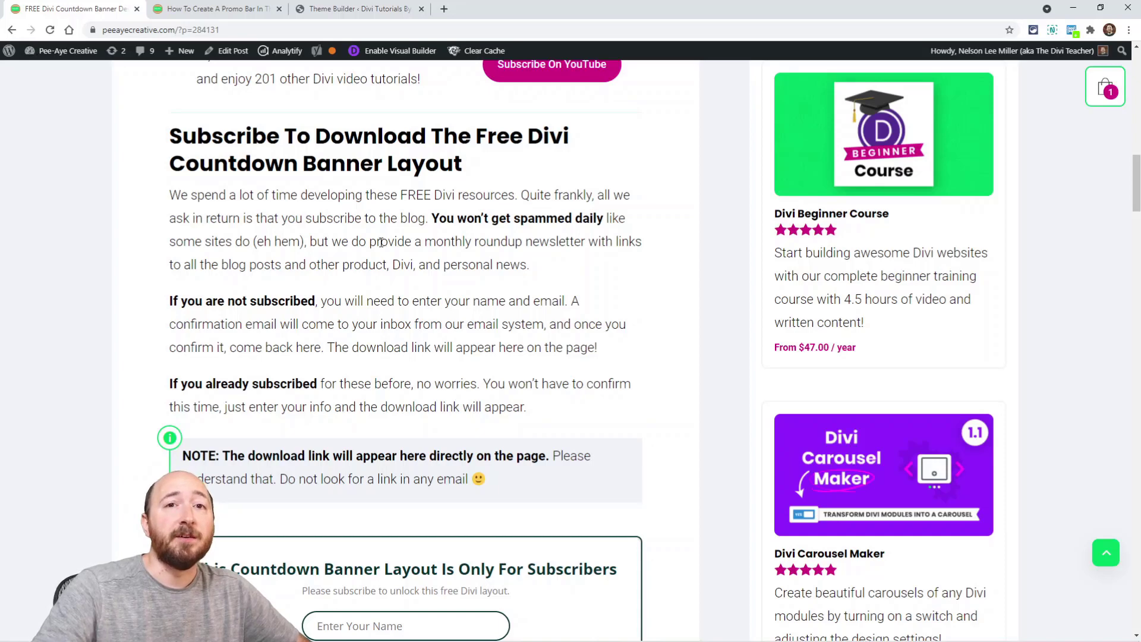
scroll(386, 241, down, 2)
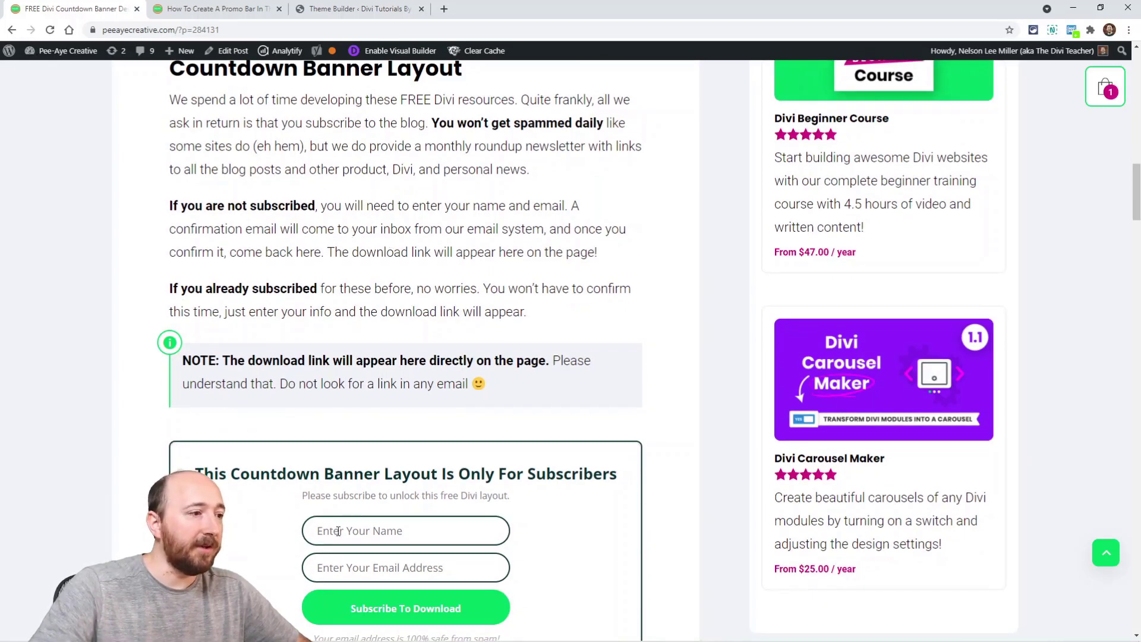
scroll(334, 529, down, 1)
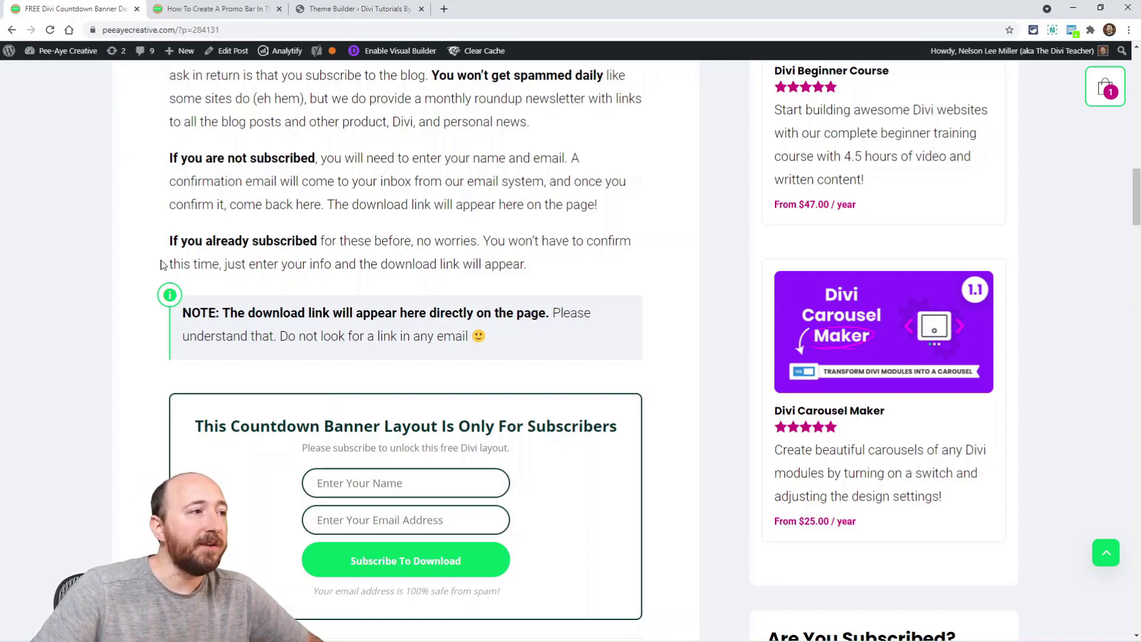
scroll(214, 306, down, 9)
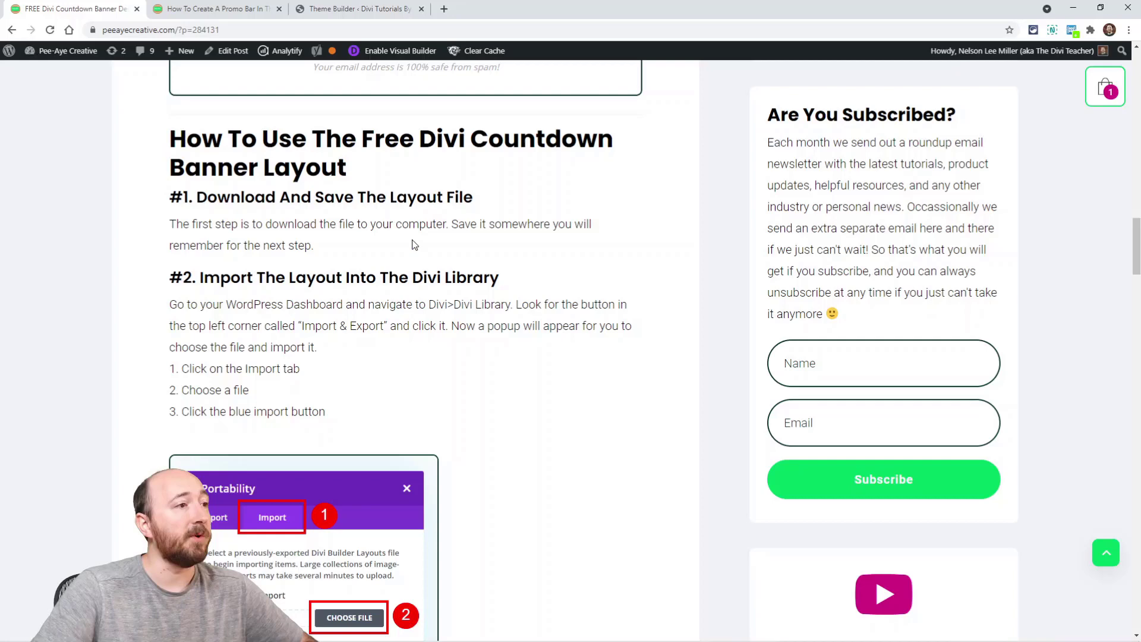
Scroll to step #2, which shows importing the layout through the Divi Library's Import tab
scroll(439, 324, down, 2)
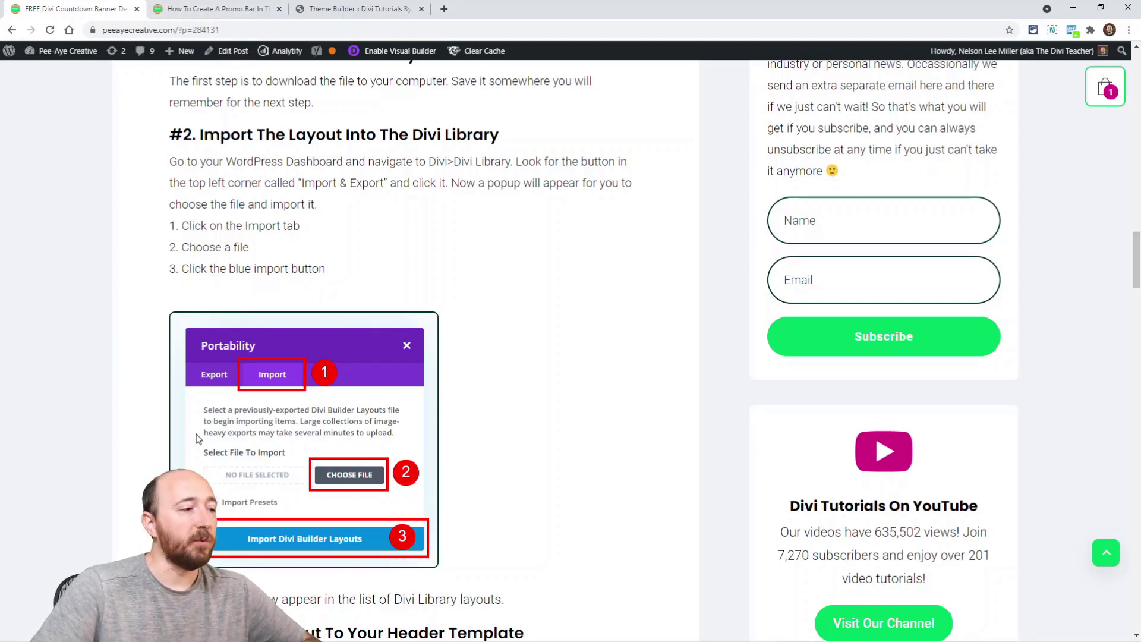
mouse_move(306, 631)
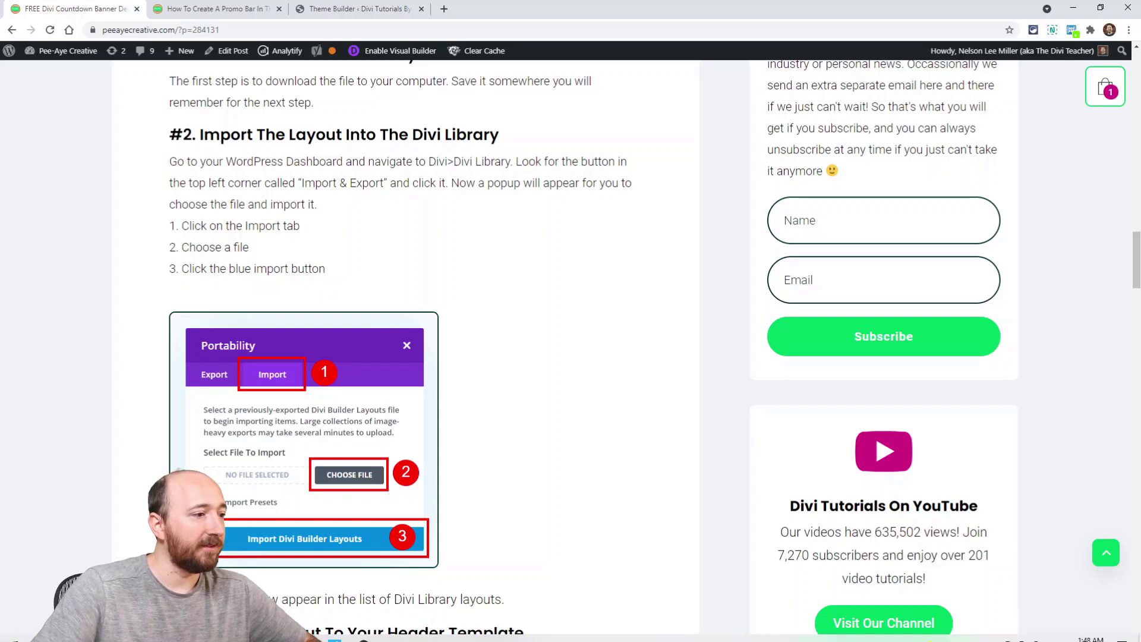
Import the Countdown Banner JSON file into the Divi Library through Import & Export
click(324, 9)
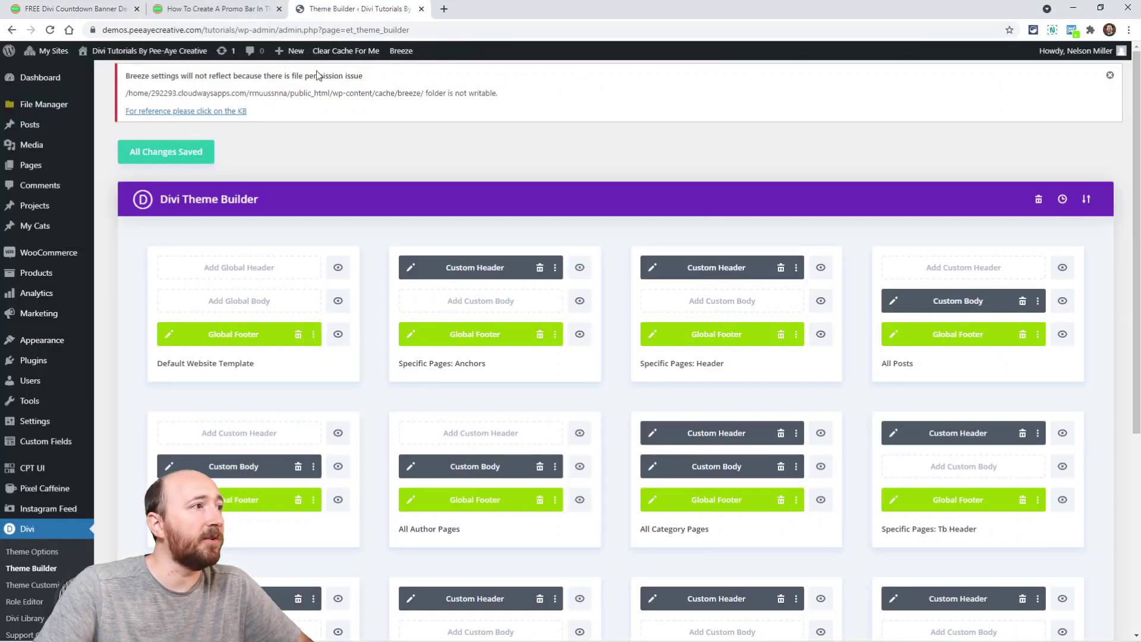
scroll(59, 310, down, 4)
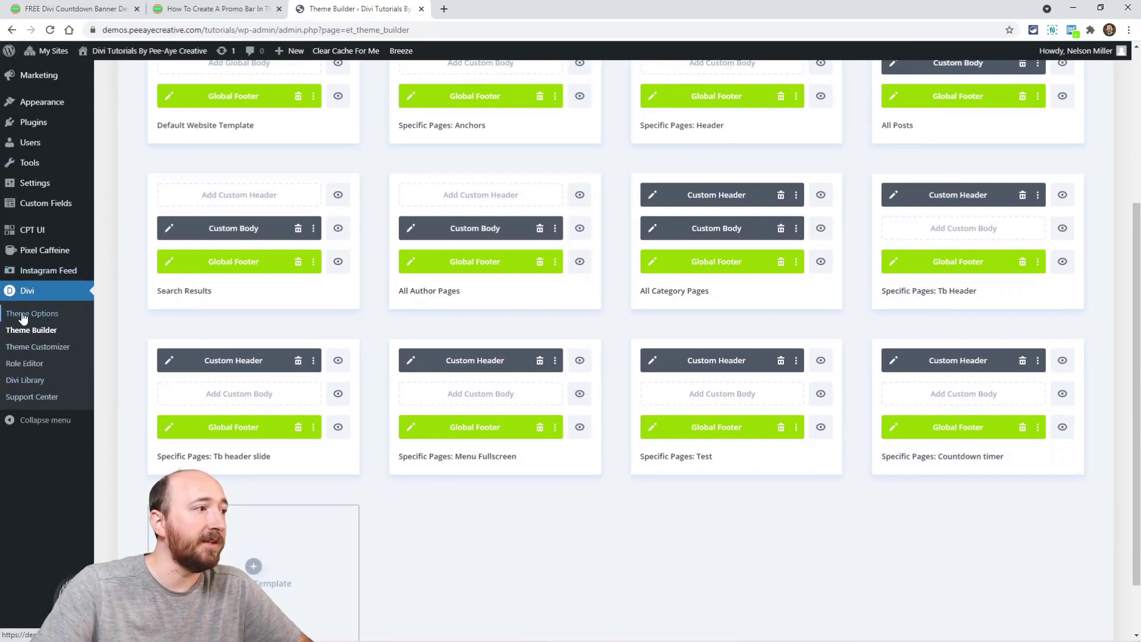
click(29, 386)
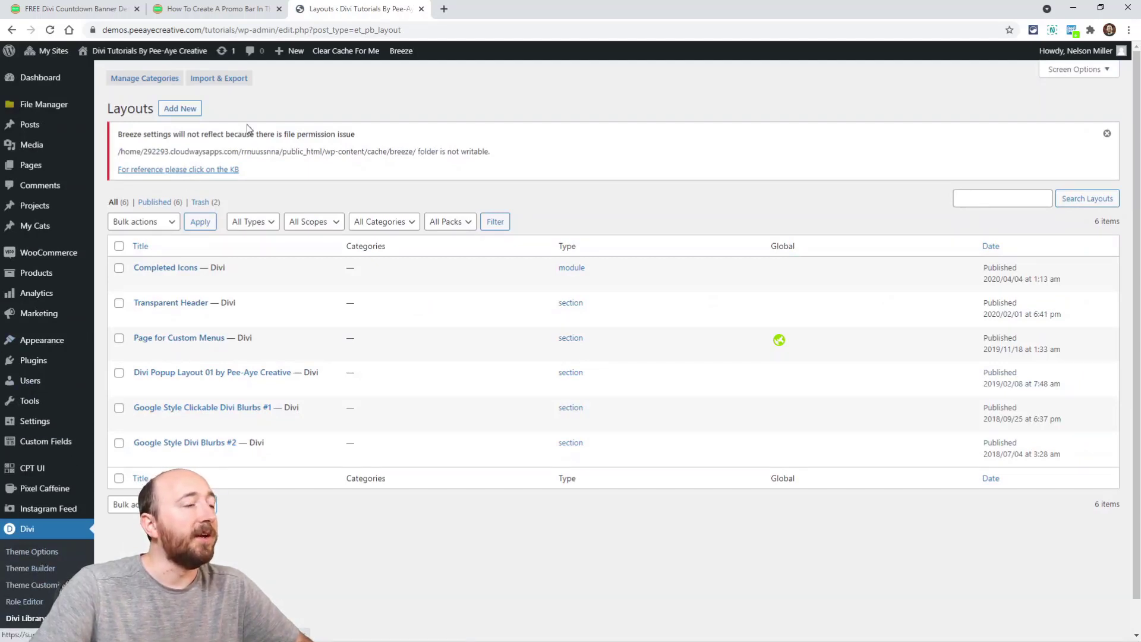
click(223, 84)
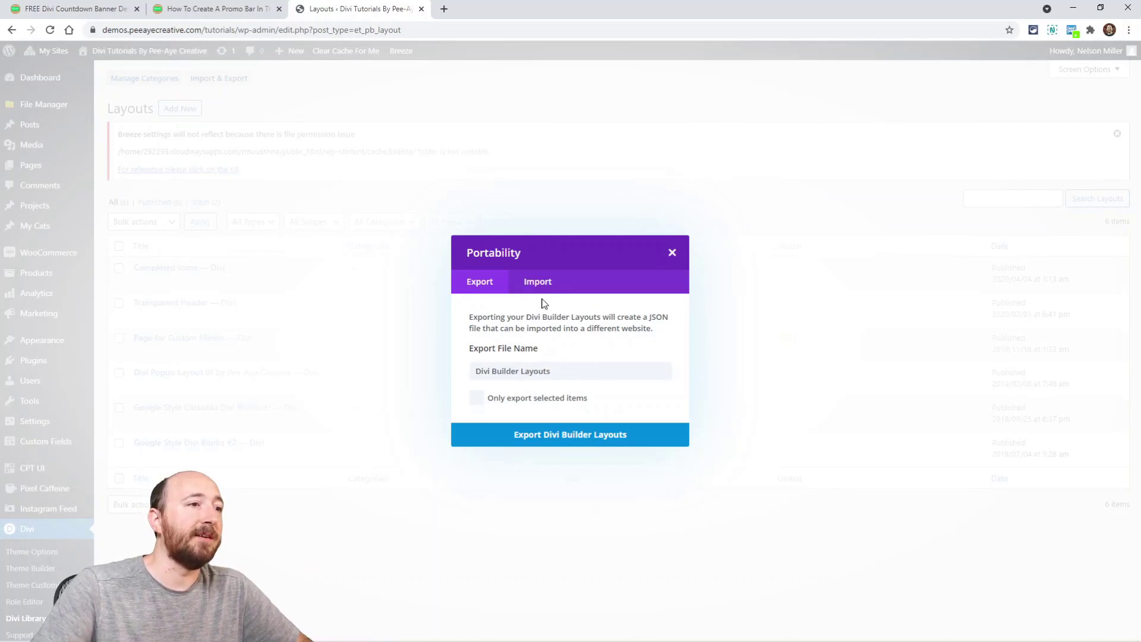
click(537, 281)
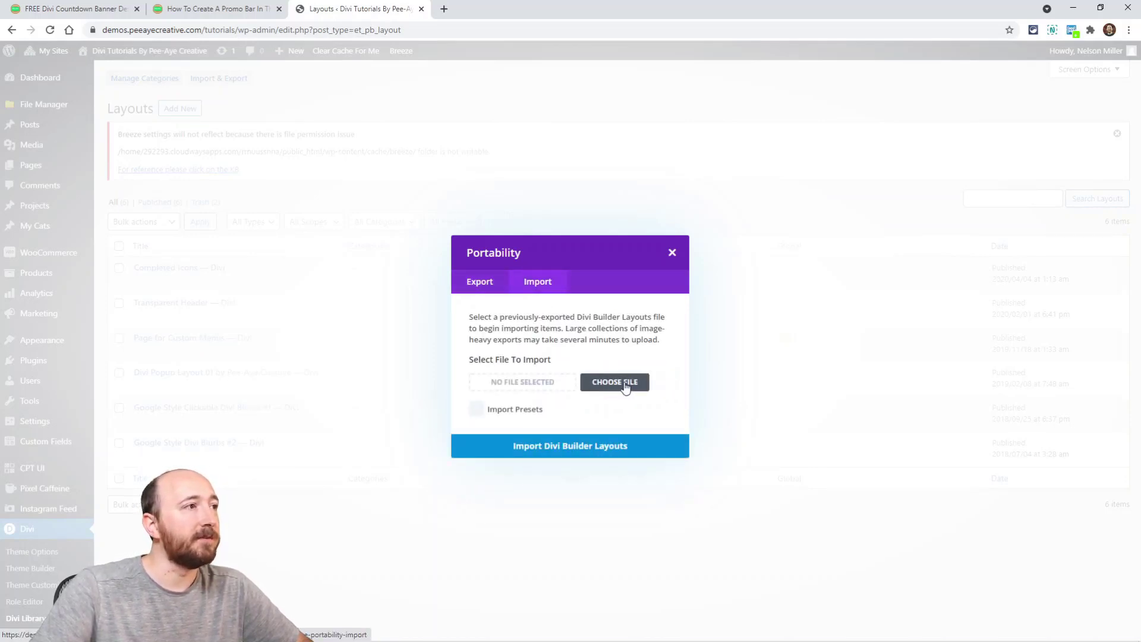
click(625, 387)
double_click(227, 109)
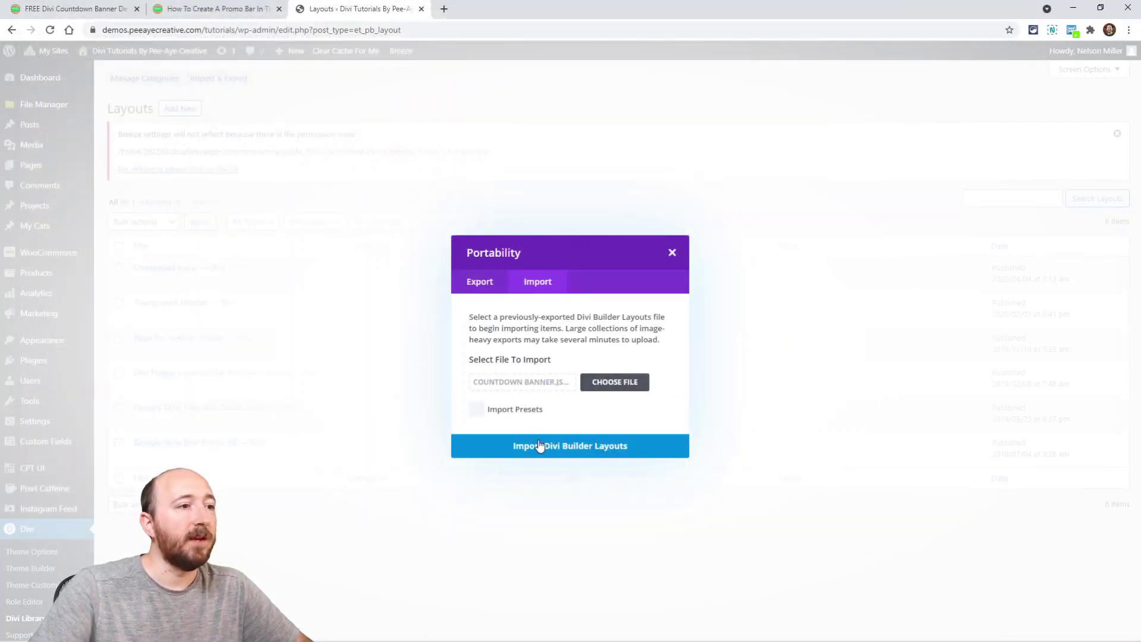
click(575, 451)
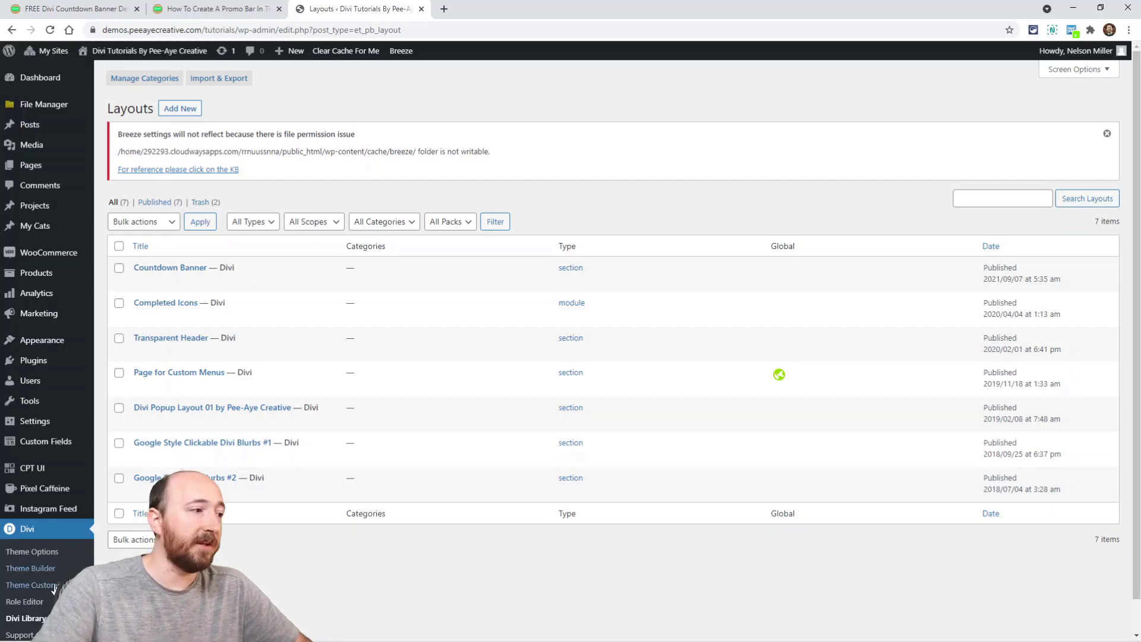
Add a new Theme Builder template assigned to All Pages
click(25, 572)
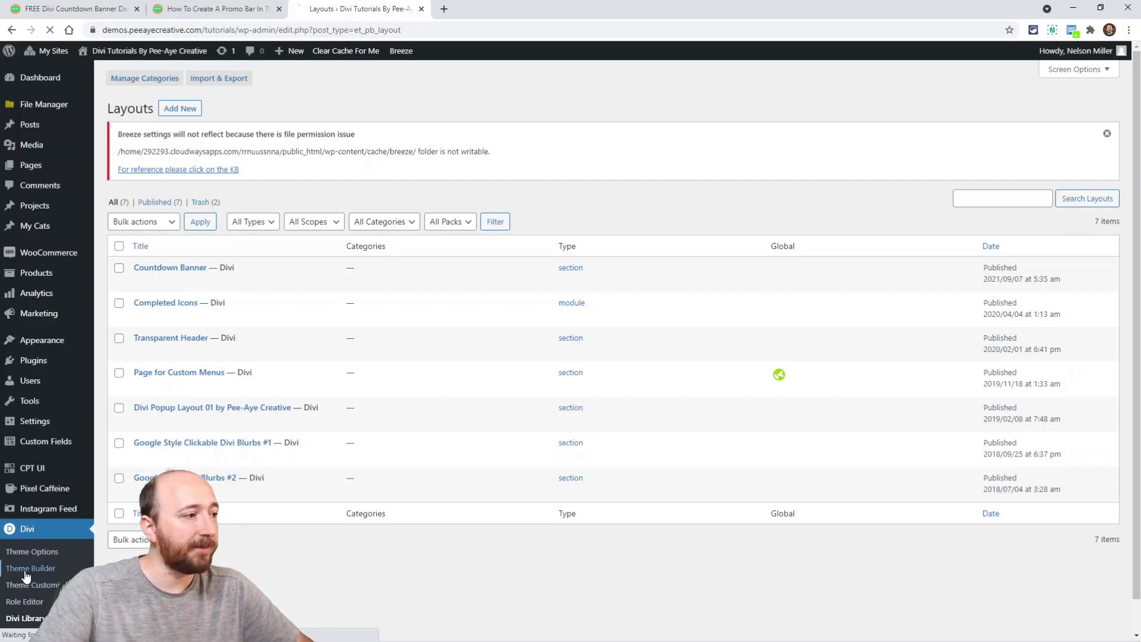
scroll(345, 433, down, 5)
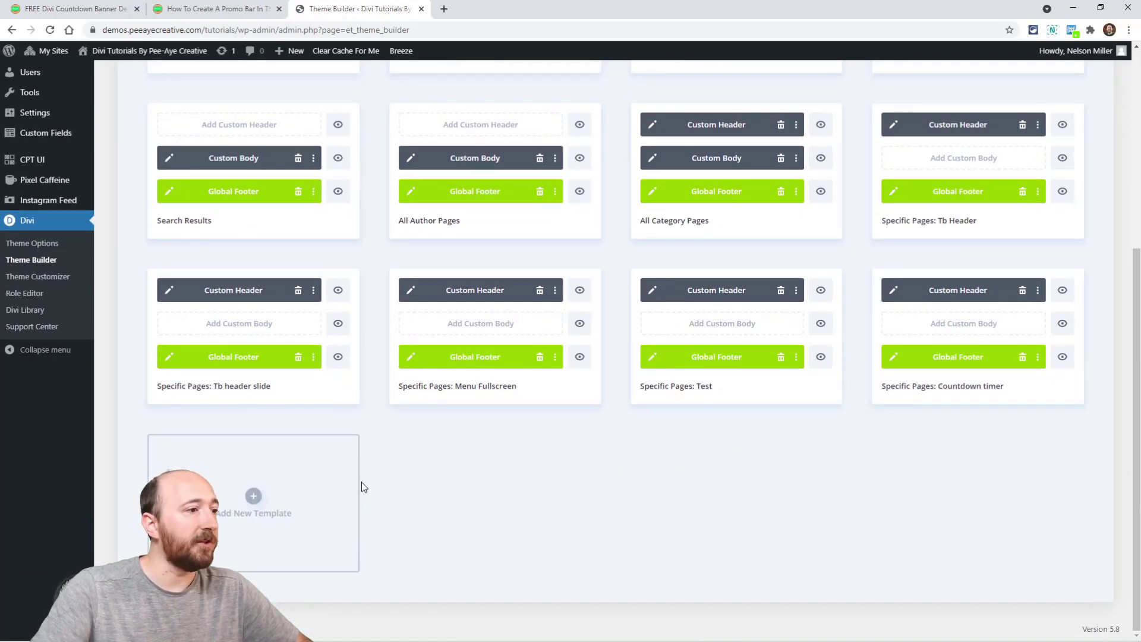
click(253, 498)
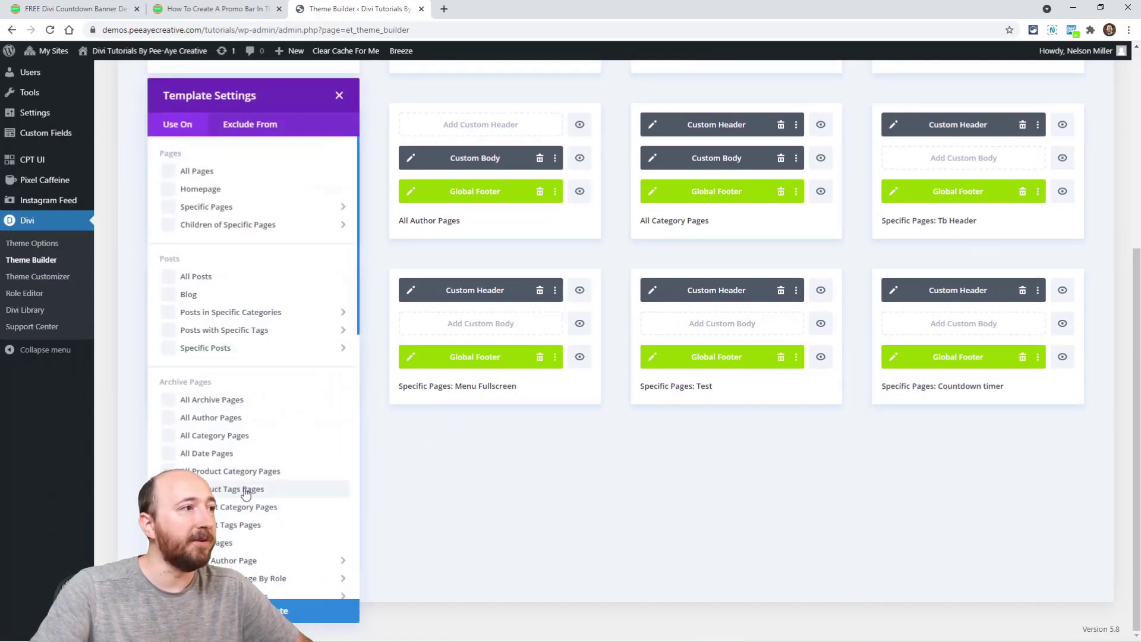
click(211, 173)
click(292, 610)
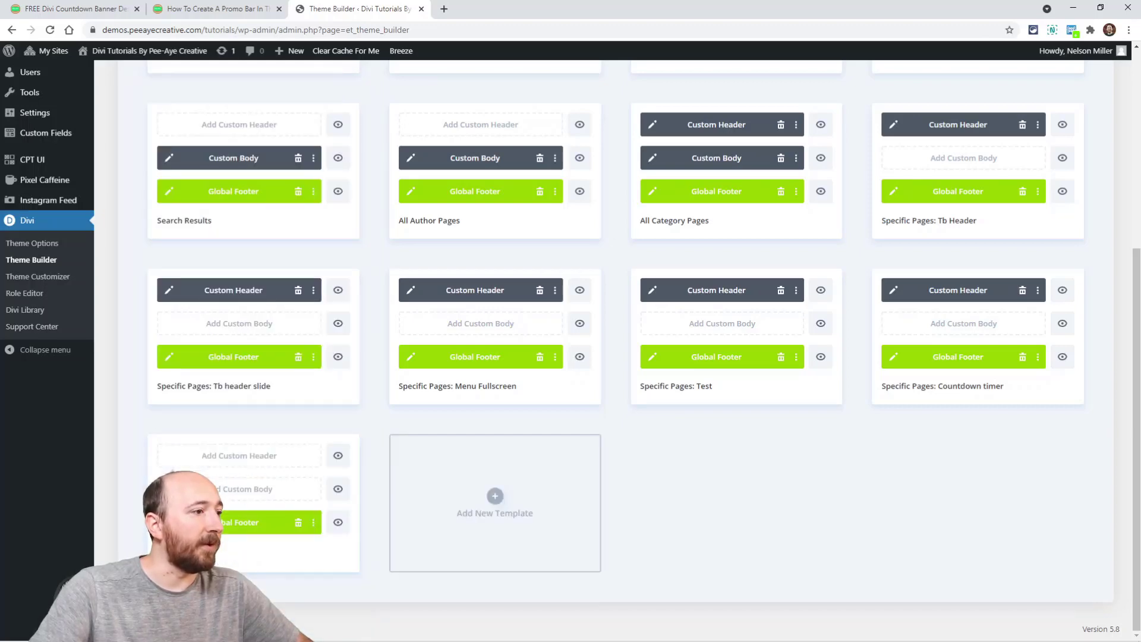
Give the template a custom header built from scratch
click(224, 464)
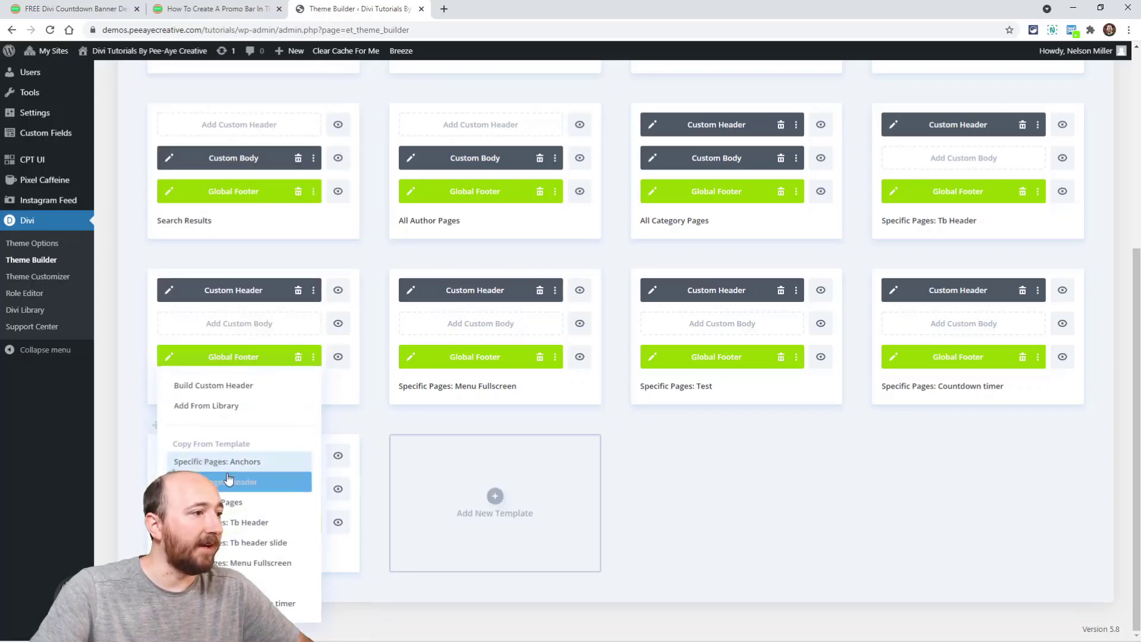
click(214, 387)
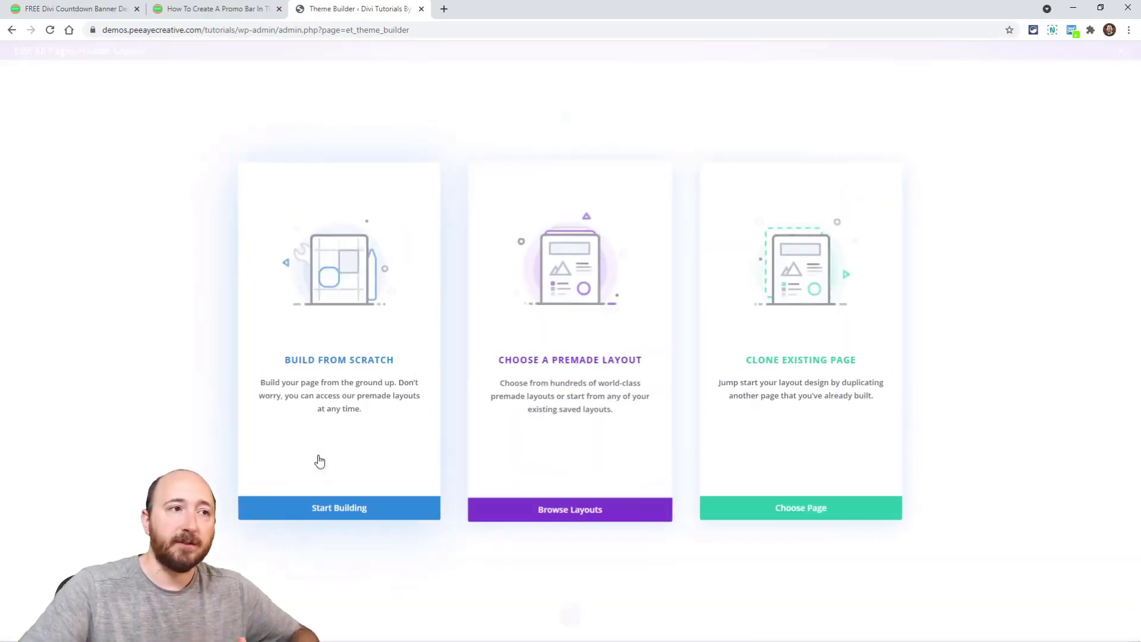
click(362, 336)
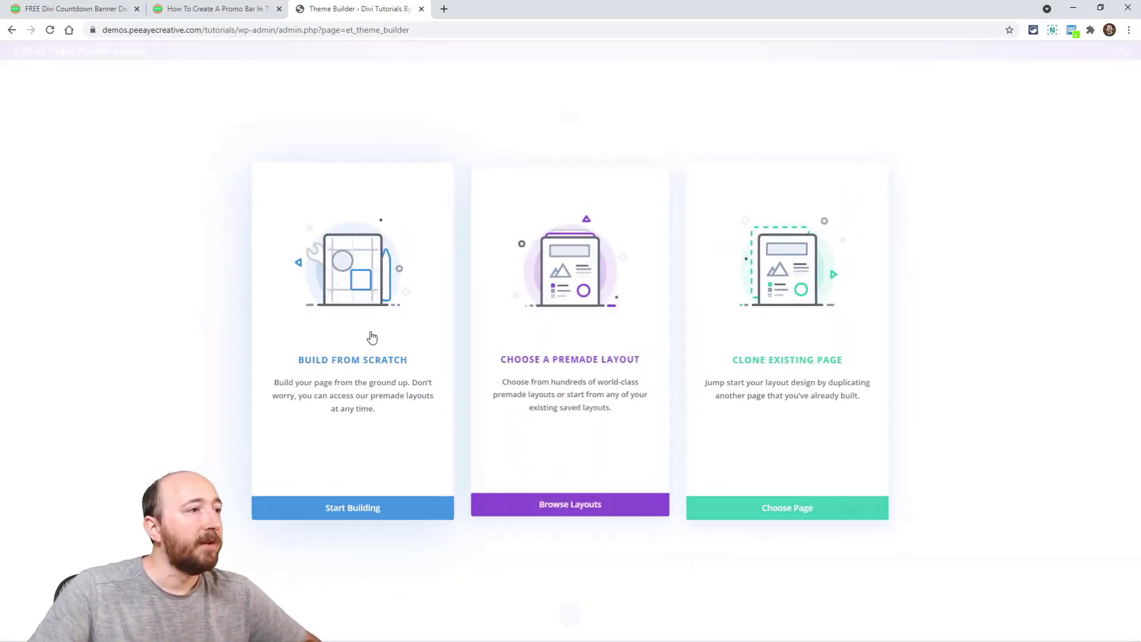
Skip the row prompt and insert the library's Countdown Banner layout as a new header section
click(666, 147)
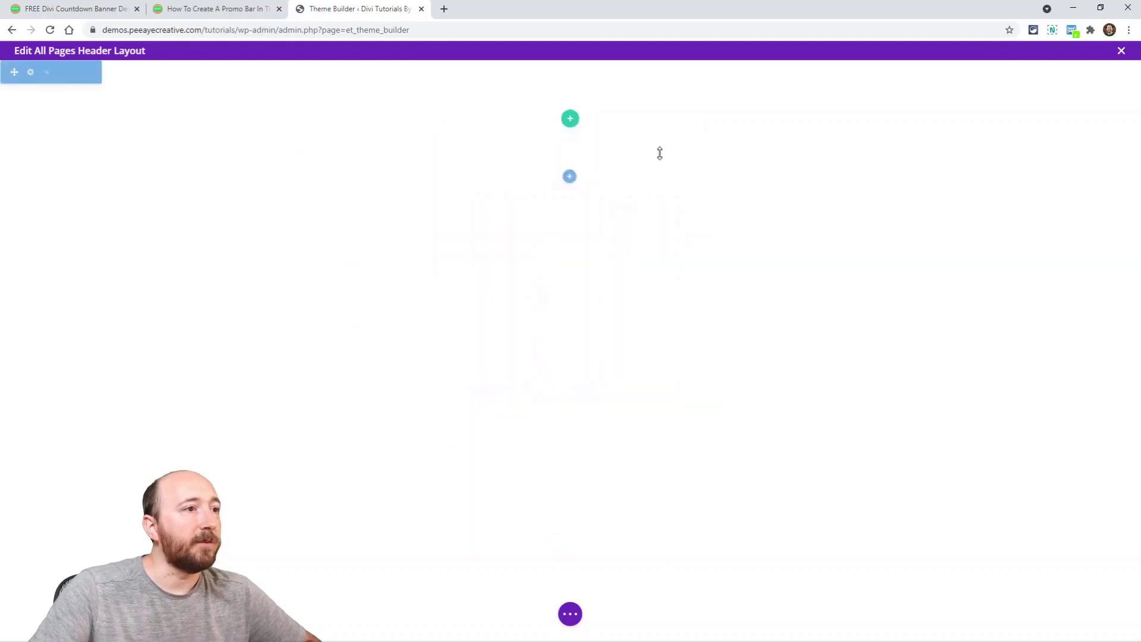
click(569, 177)
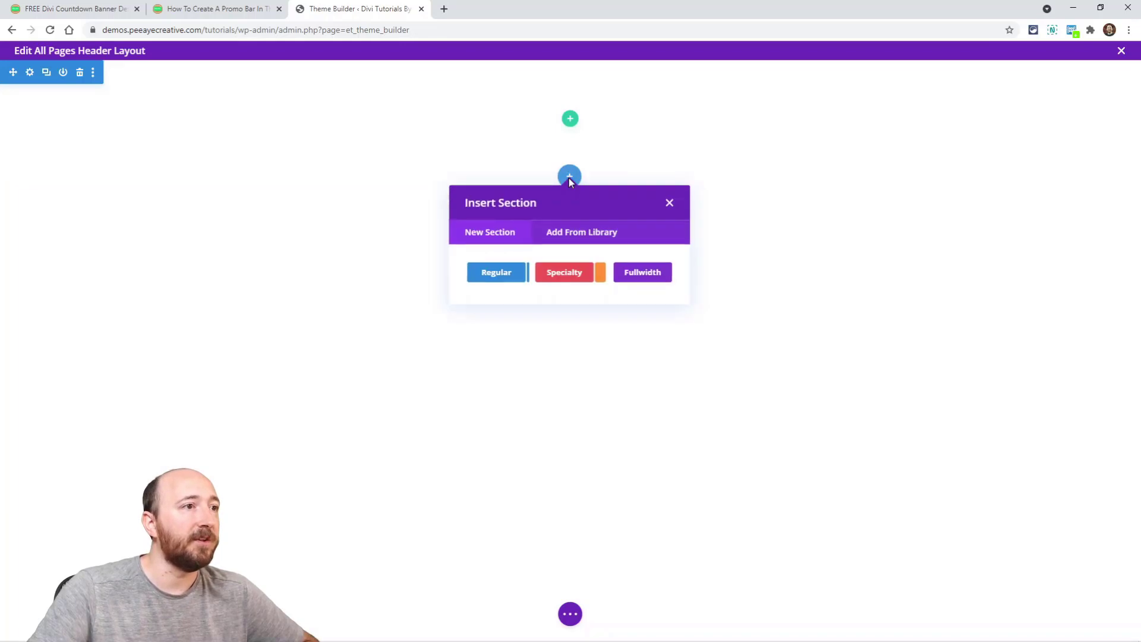
click(577, 233)
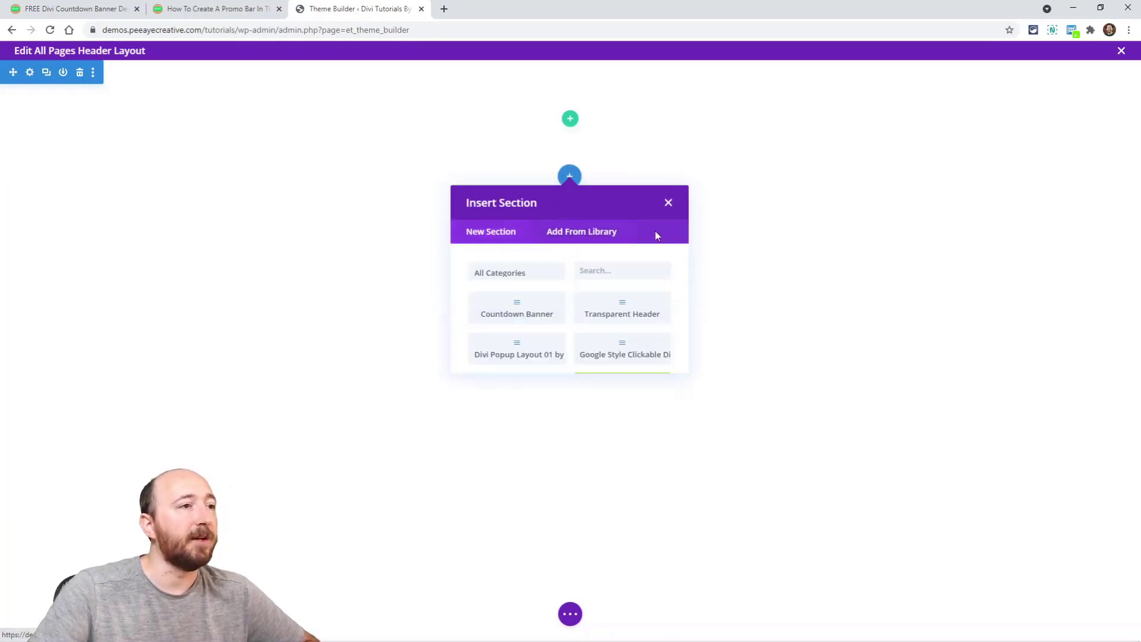
click(514, 316)
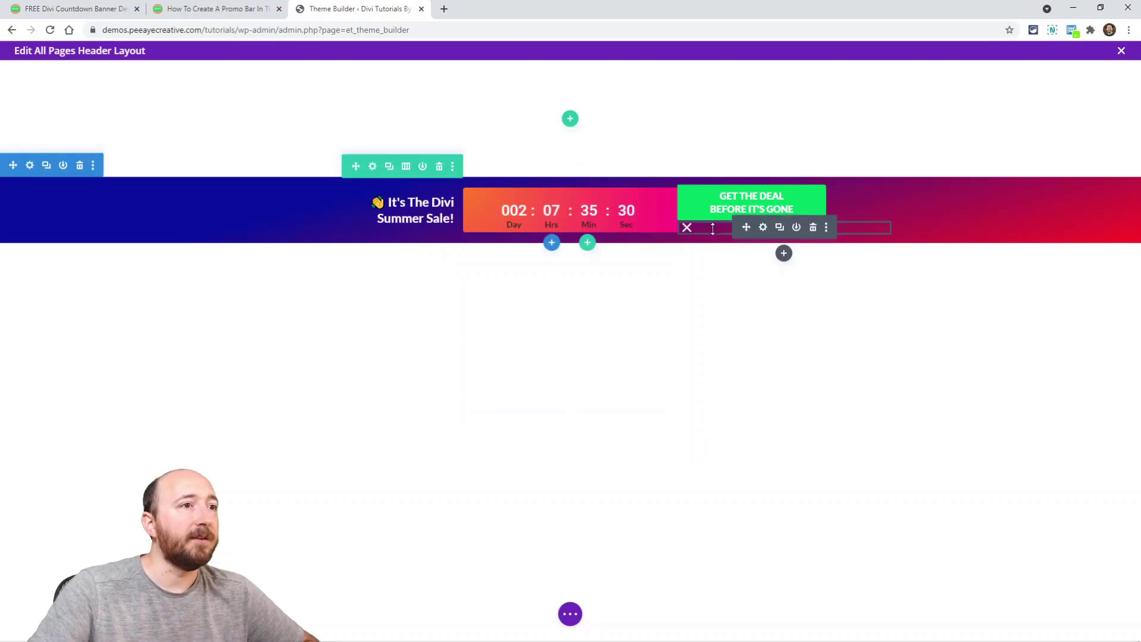
Delete the empty top section and confirm the countdown module carries the pa-countdown class
click(79, 72)
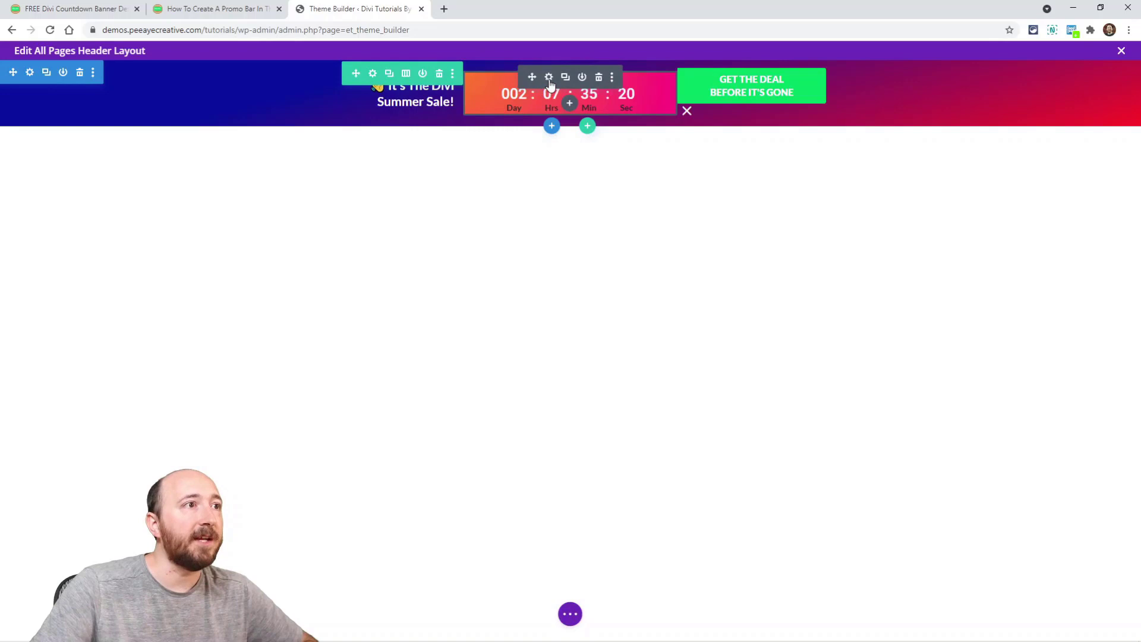
click(543, 77)
click(599, 215)
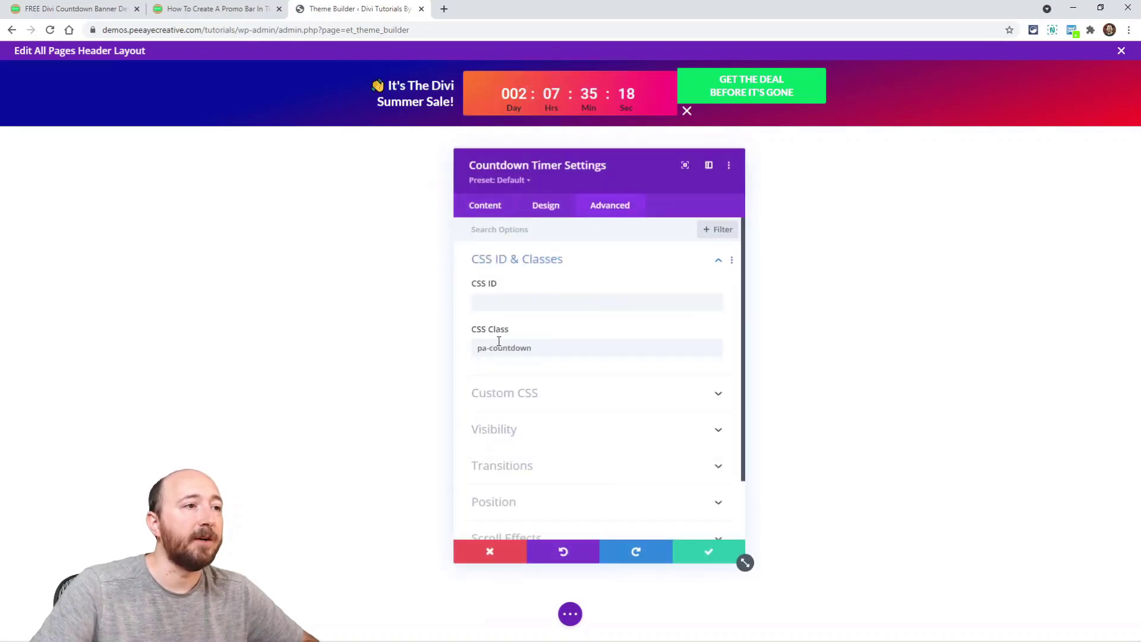
click(494, 557)
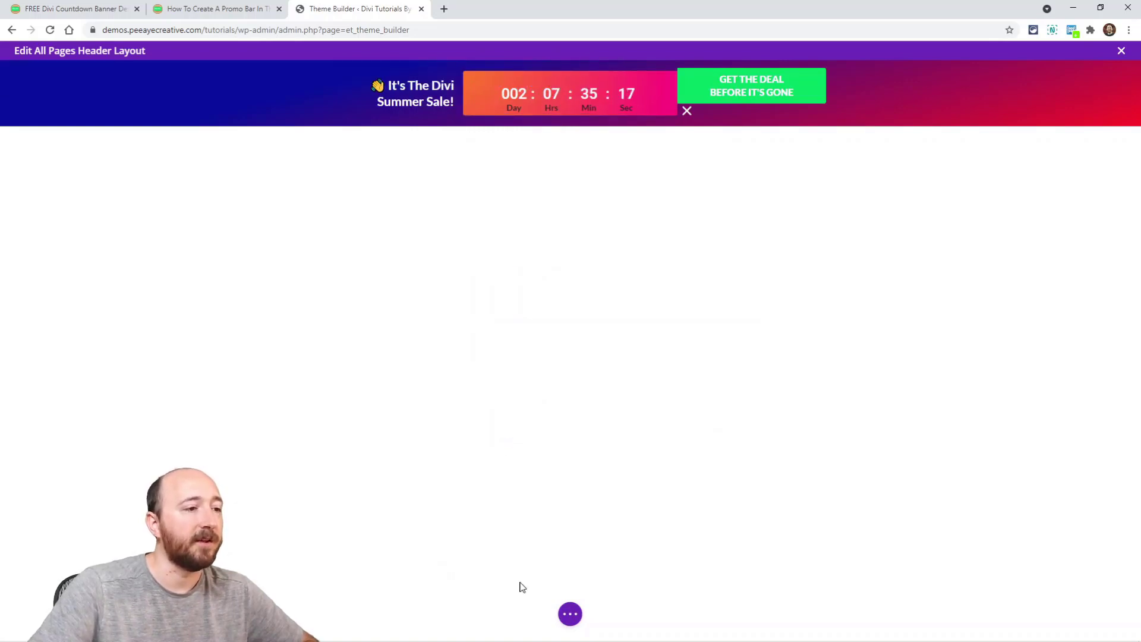
click(583, 618)
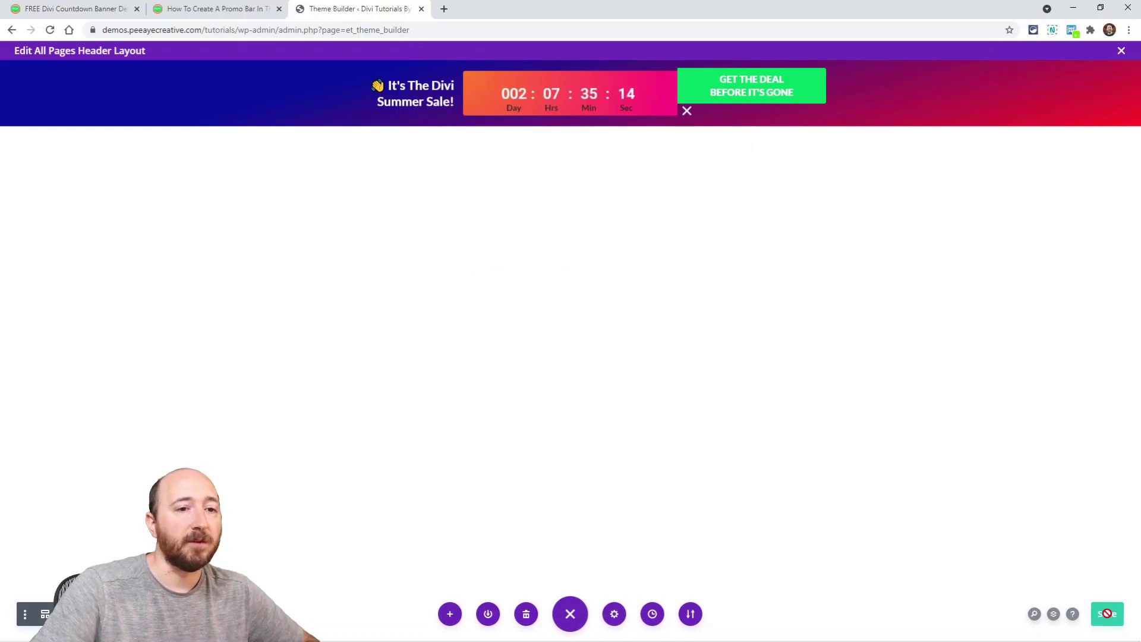
Copy the countdown banner's custom CSS snippet from step #4 of the tutorial
click(48, 9)
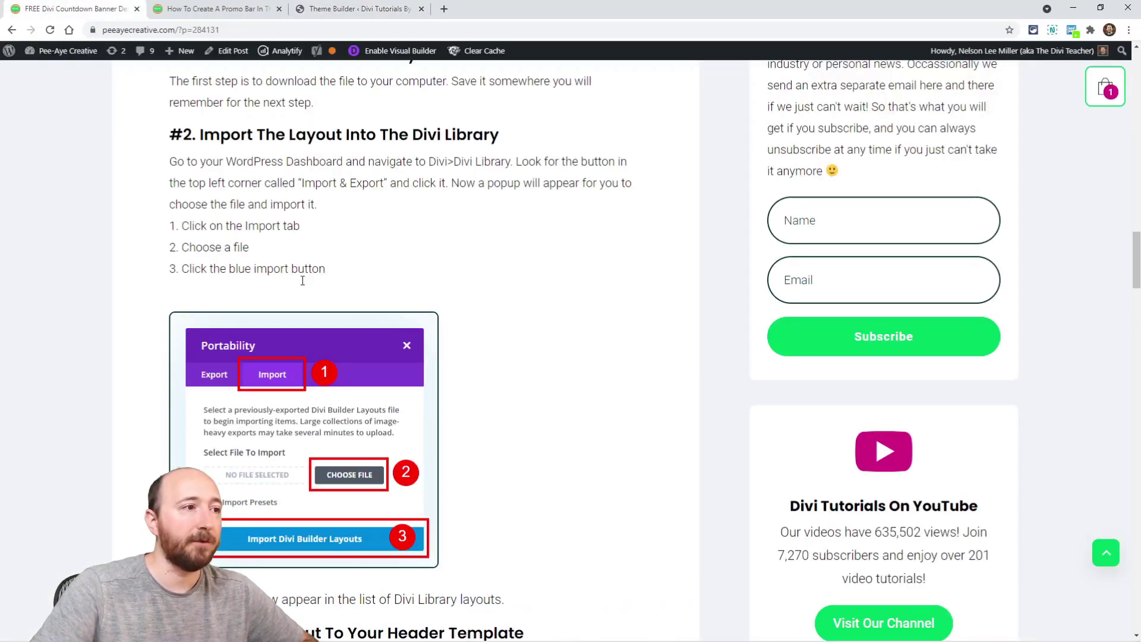
scroll(473, 363, down, 7)
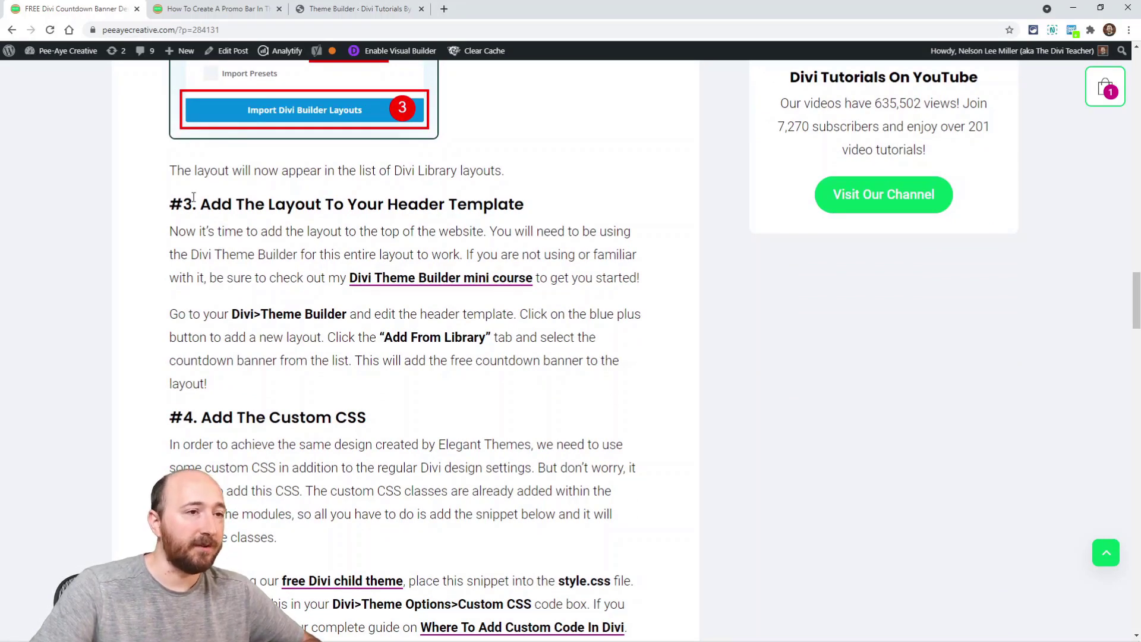
scroll(193, 197, down, 4)
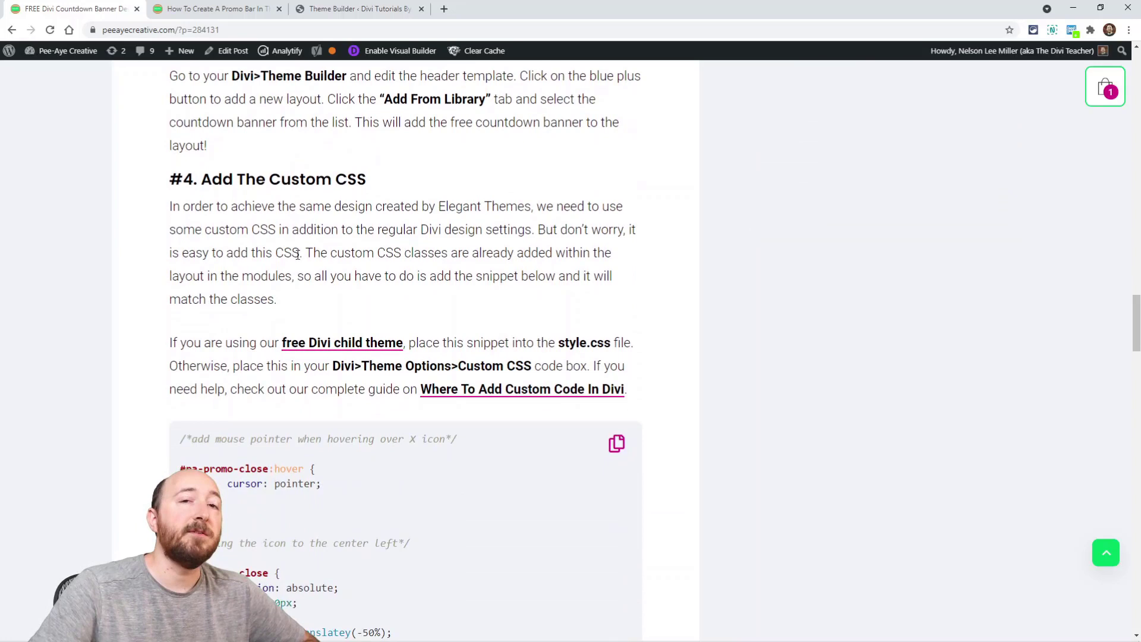
scroll(300, 257, down, 3)
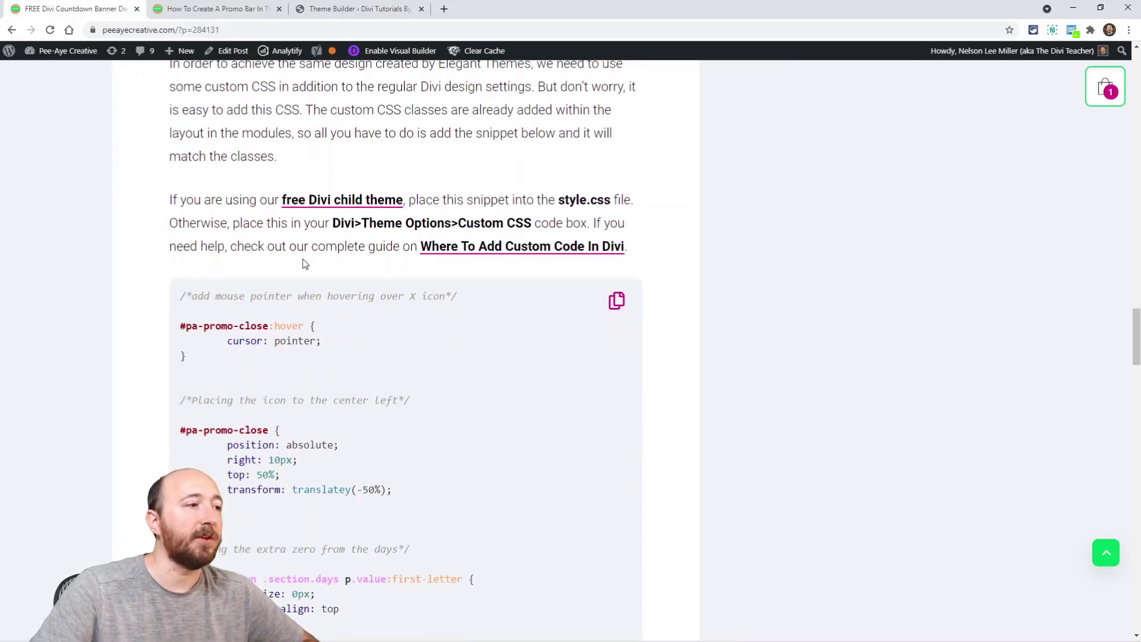
scroll(300, 264, down, 2)
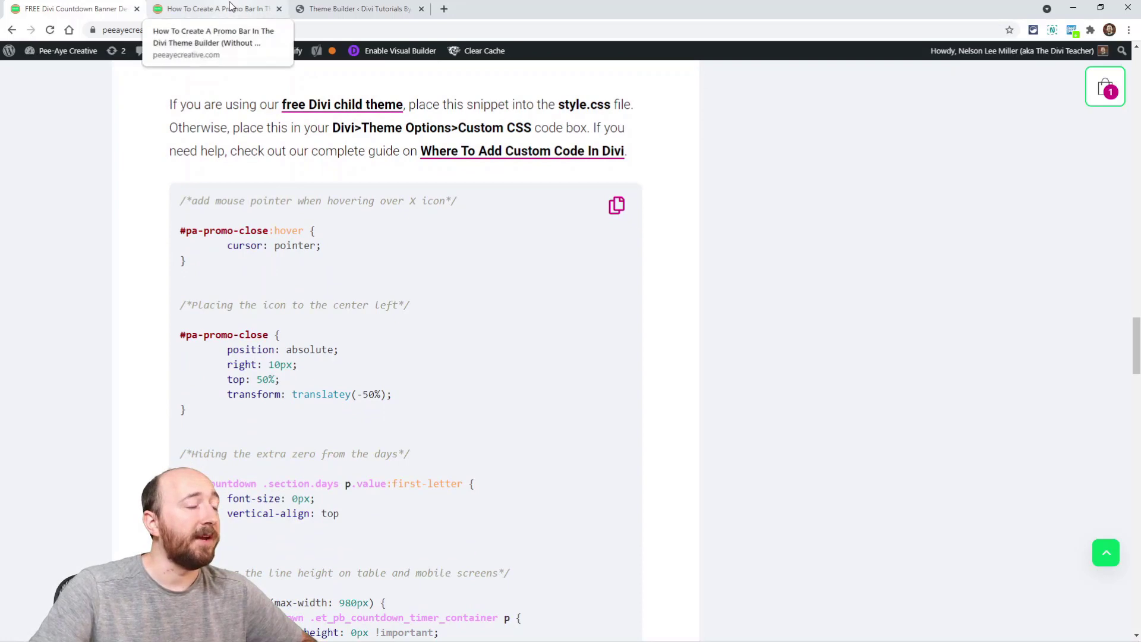
scroll(366, 271, down, 3)
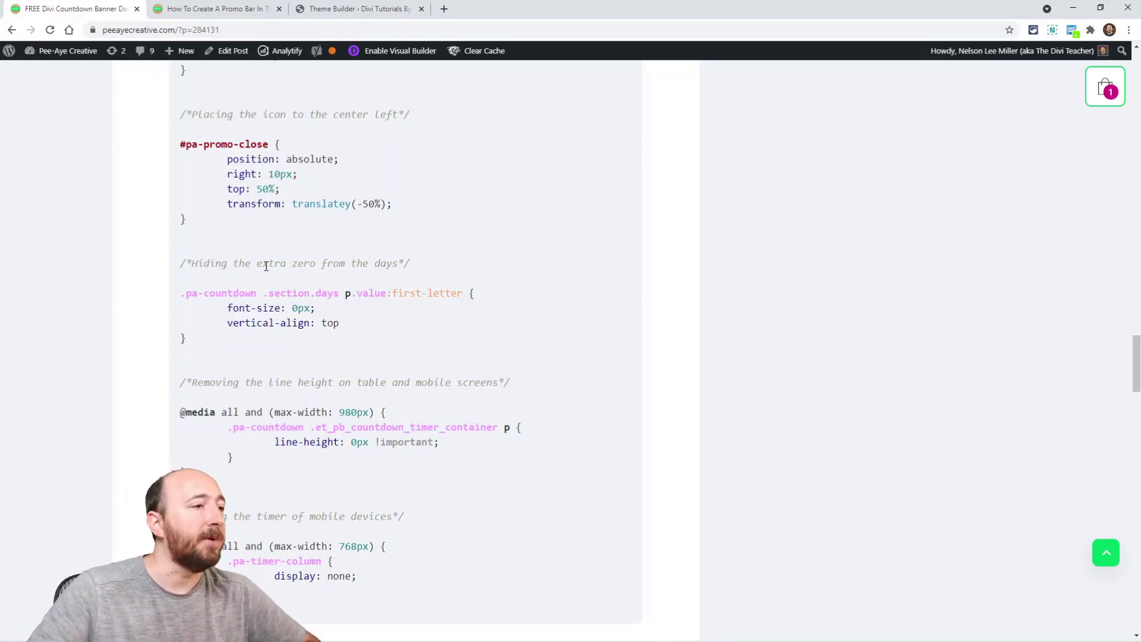
scroll(358, 287, down, 2)
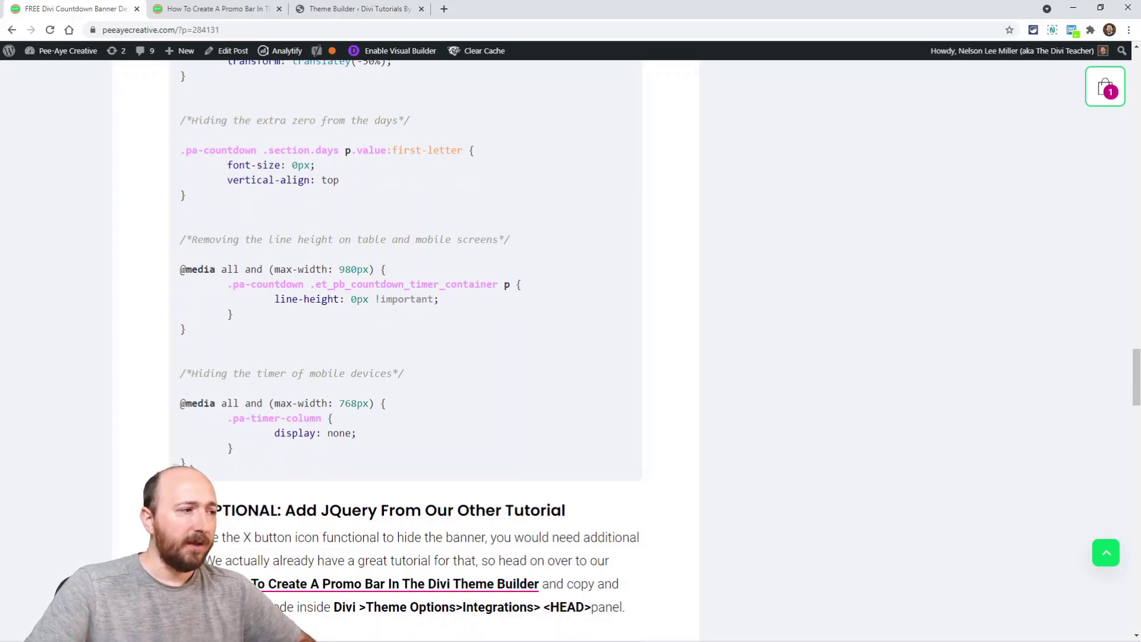
drag(187, 463, 194, 420)
scroll(242, 360, up, 6)
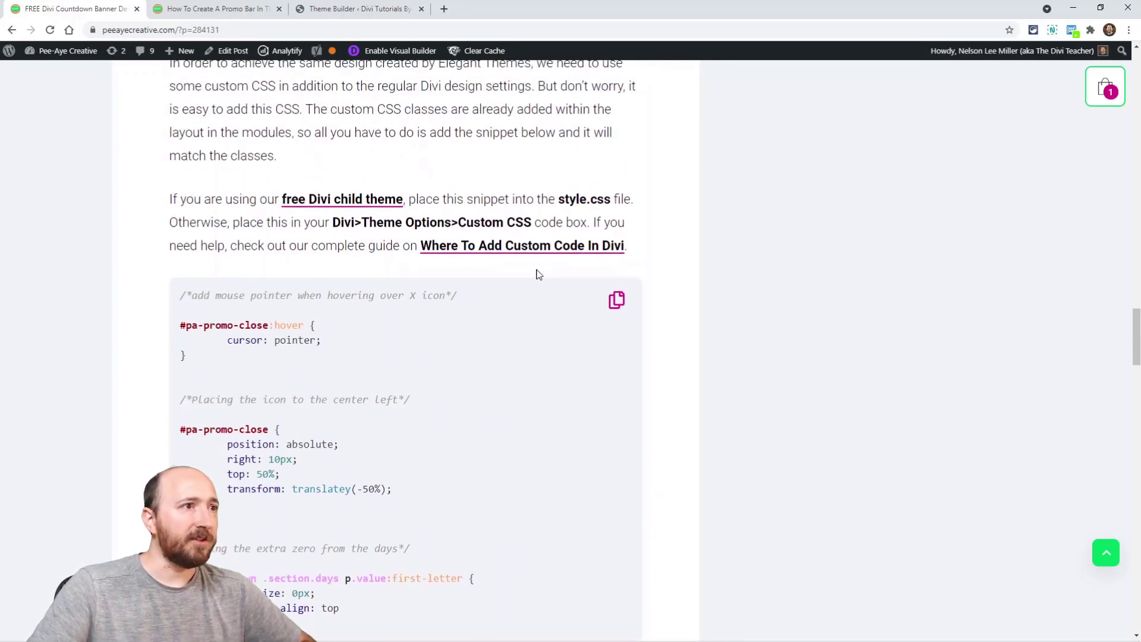
click(616, 300)
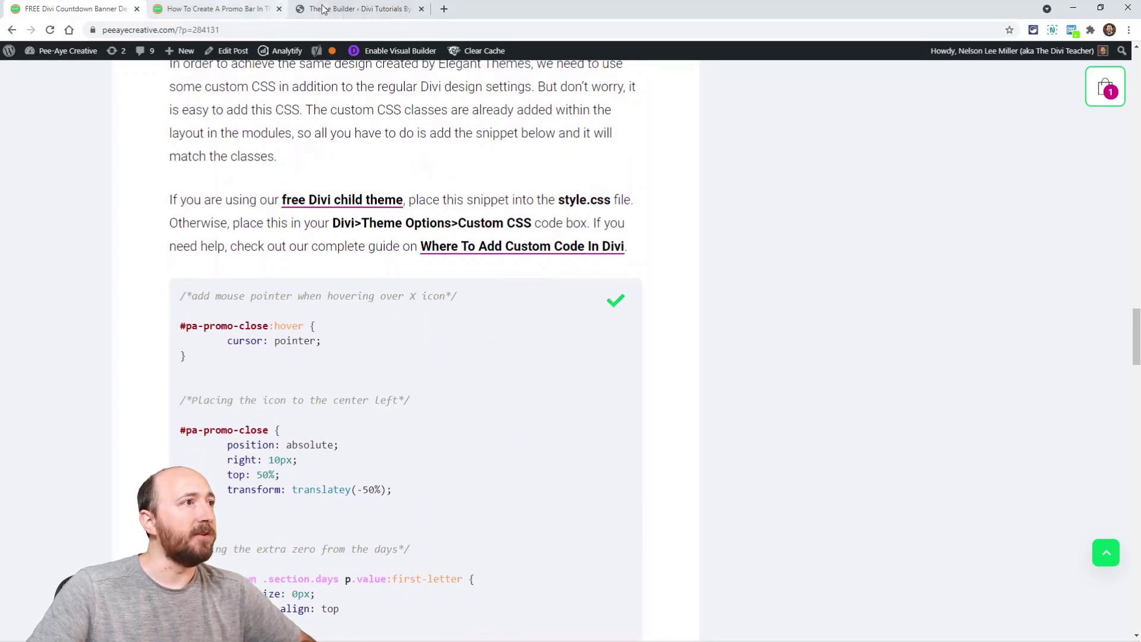
Close the header editor and save the Theme Builder changes
click(348, 9)
click(1121, 51)
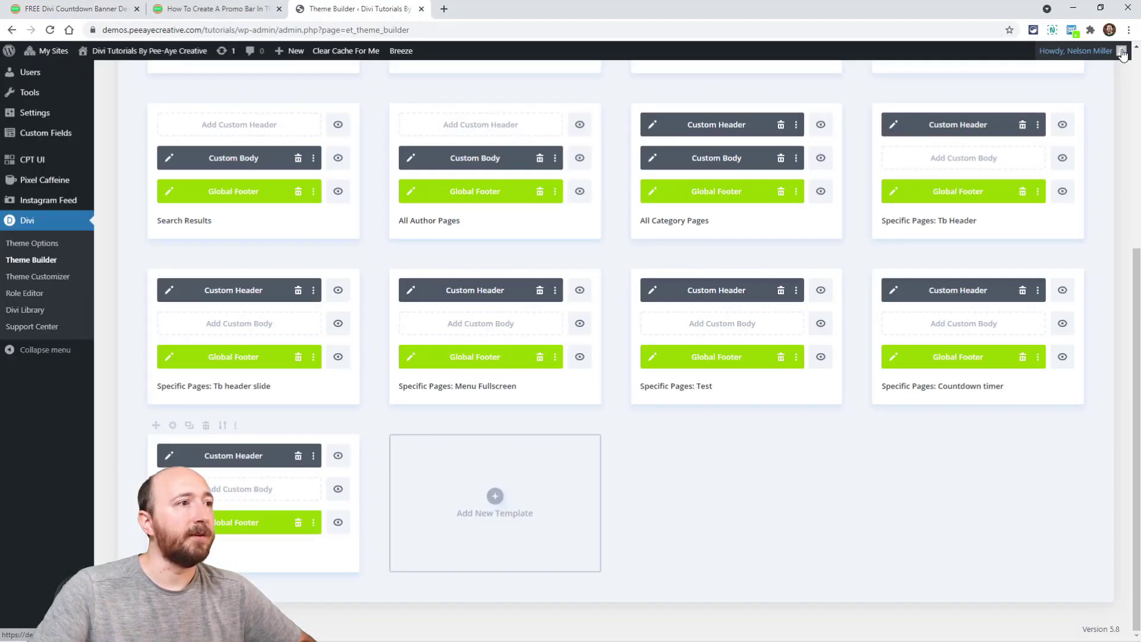
scroll(599, 319, up, 4)
click(166, 152)
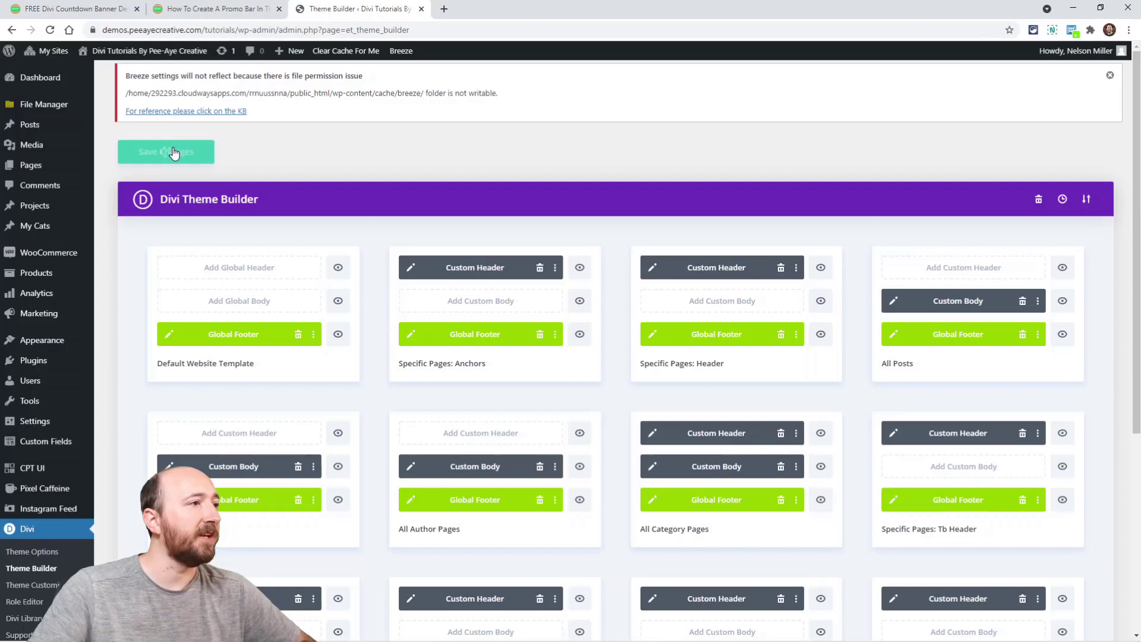
Add the copied countdown CSS to the end of Divi Theme Options' Custom CSS box
scroll(137, 381, down, 2)
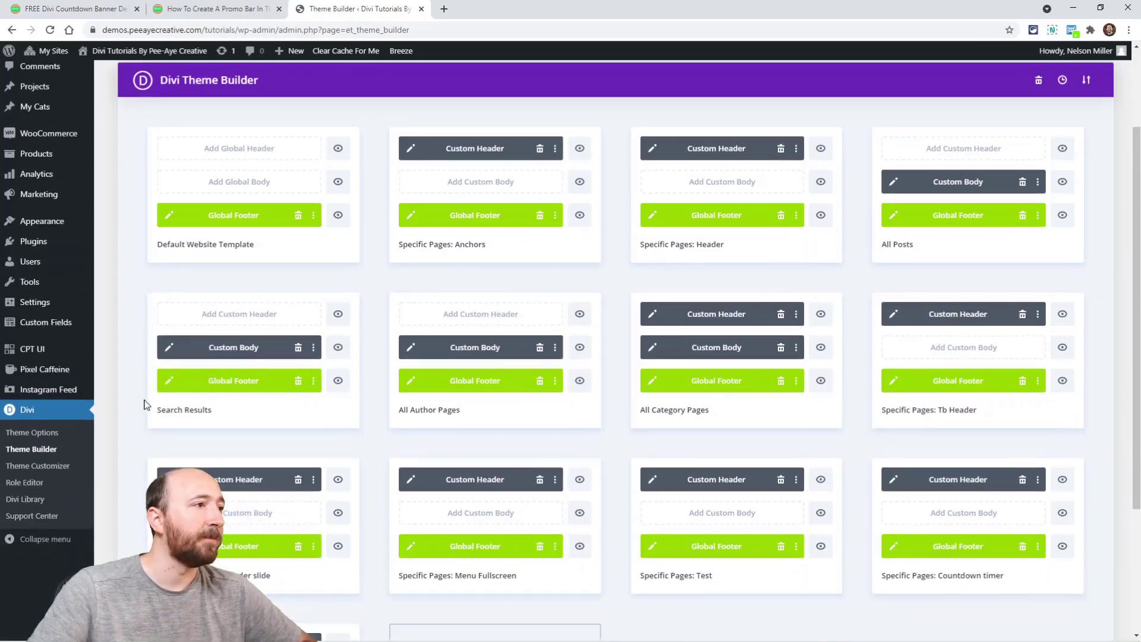
click(28, 438)
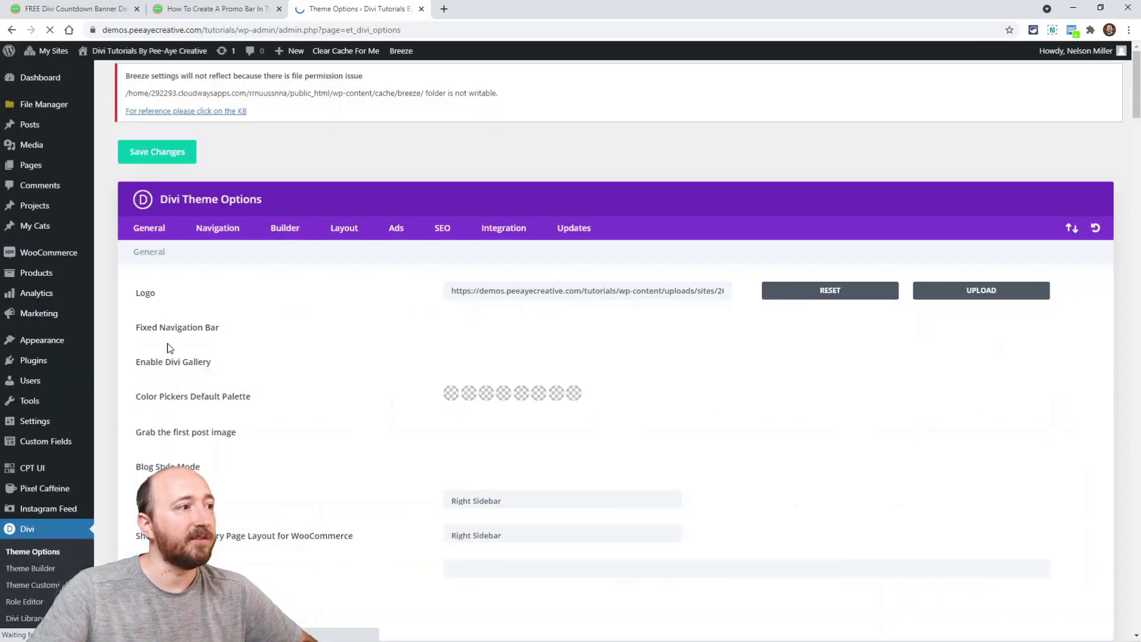
scroll(196, 365, down, 10)
scroll(196, 365, down, 10)
scroll(813, 441, down, 20)
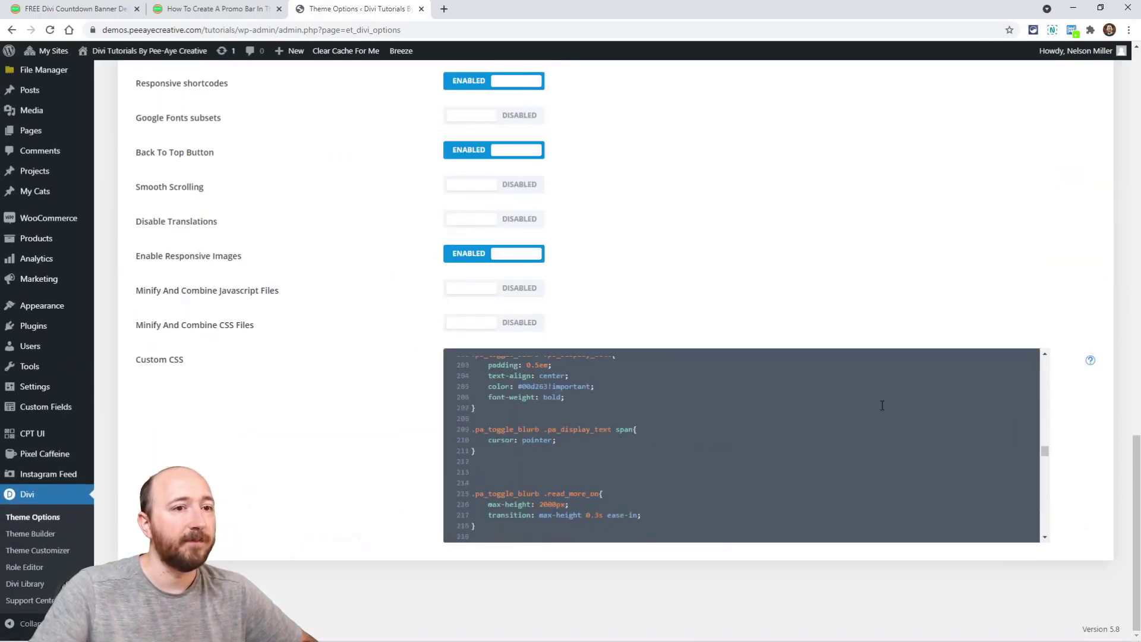
scroll(564, 506, down, 8)
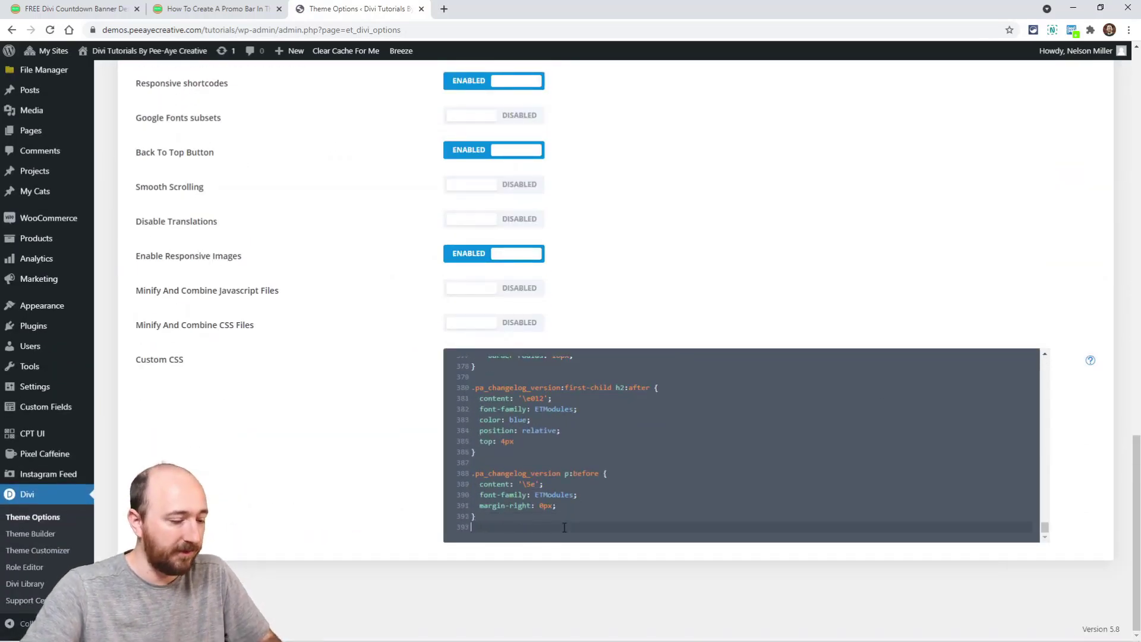
click(564, 527)
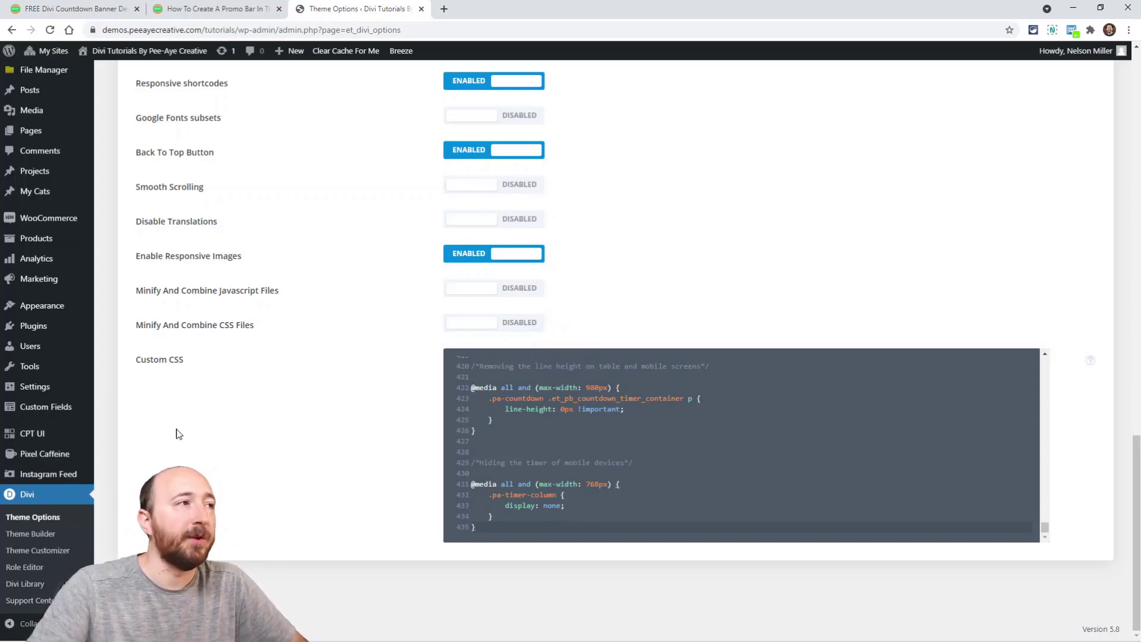
View the live Countdown timer page showing the summer sale banner in its header
click(82, 8)
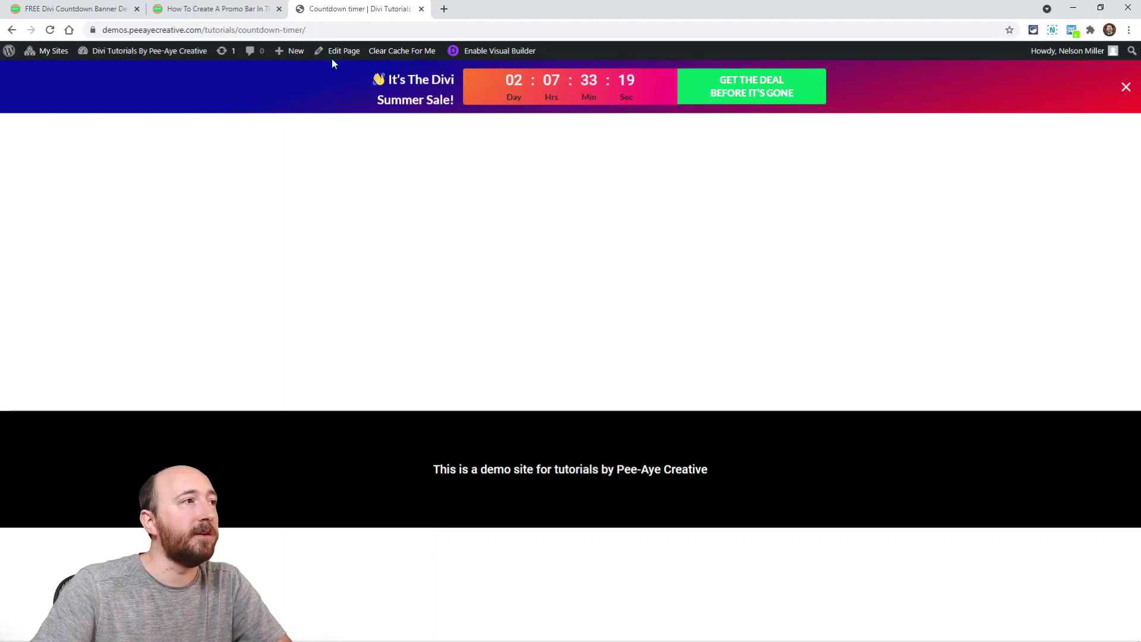
Glance over the countdown banner article, then the promo bar tutorial and the live countdown demo
click(89, 9)
scroll(297, 326, down, 12)
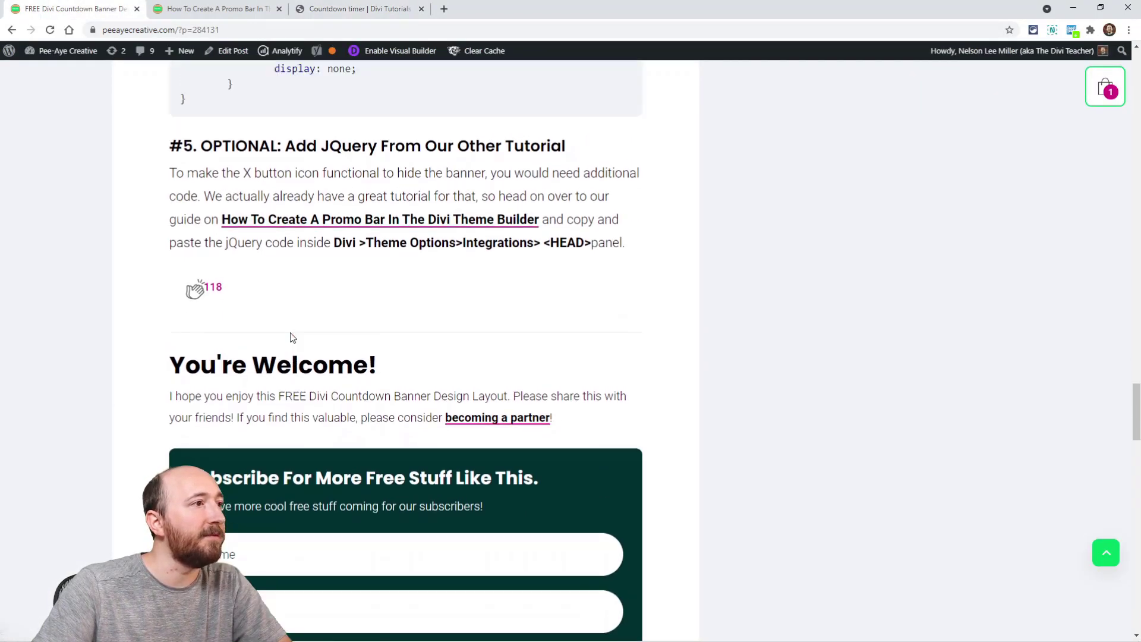
scroll(293, 337, up, 1)
click(208, 8)
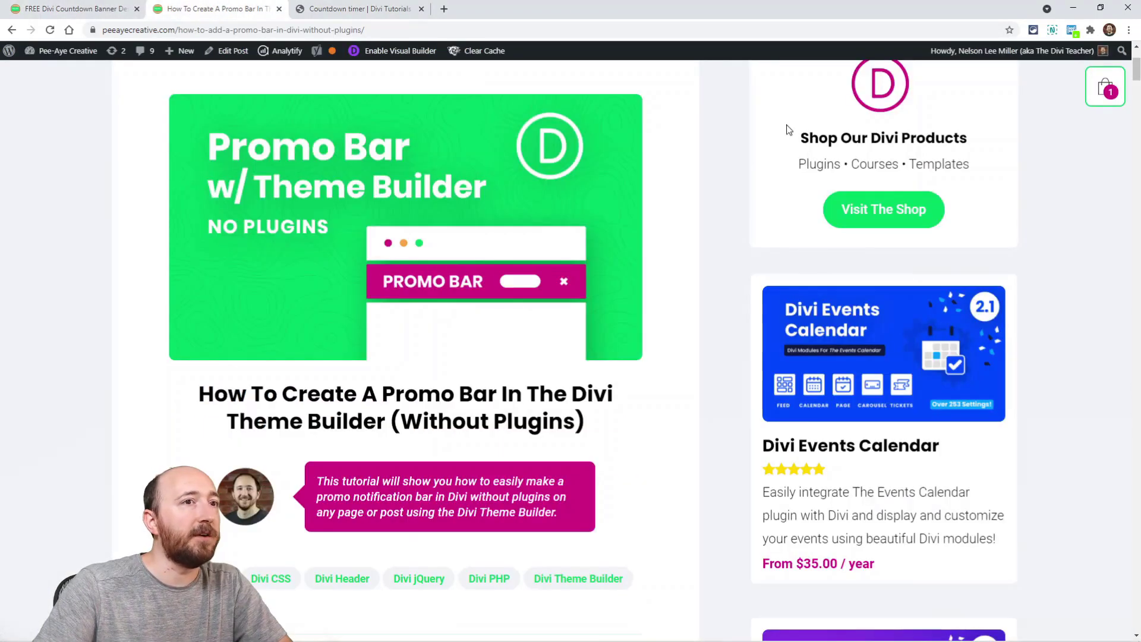
click(368, 8)
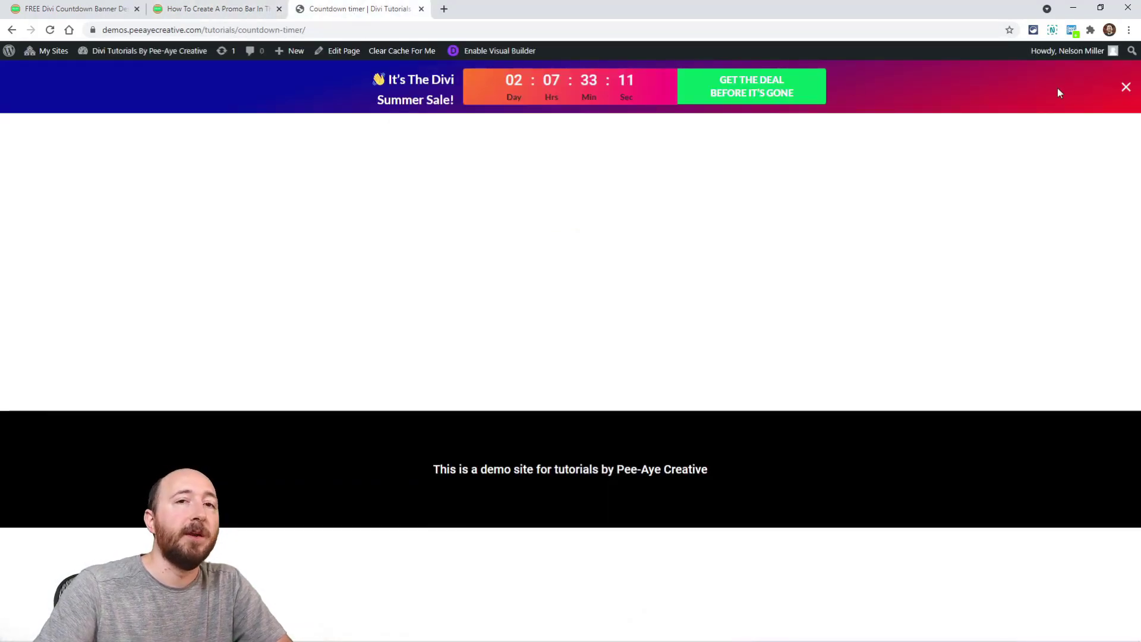
Find the step #3 jQuery snippet in the promo bar tutorial, checking it against the live demo
click(188, 12)
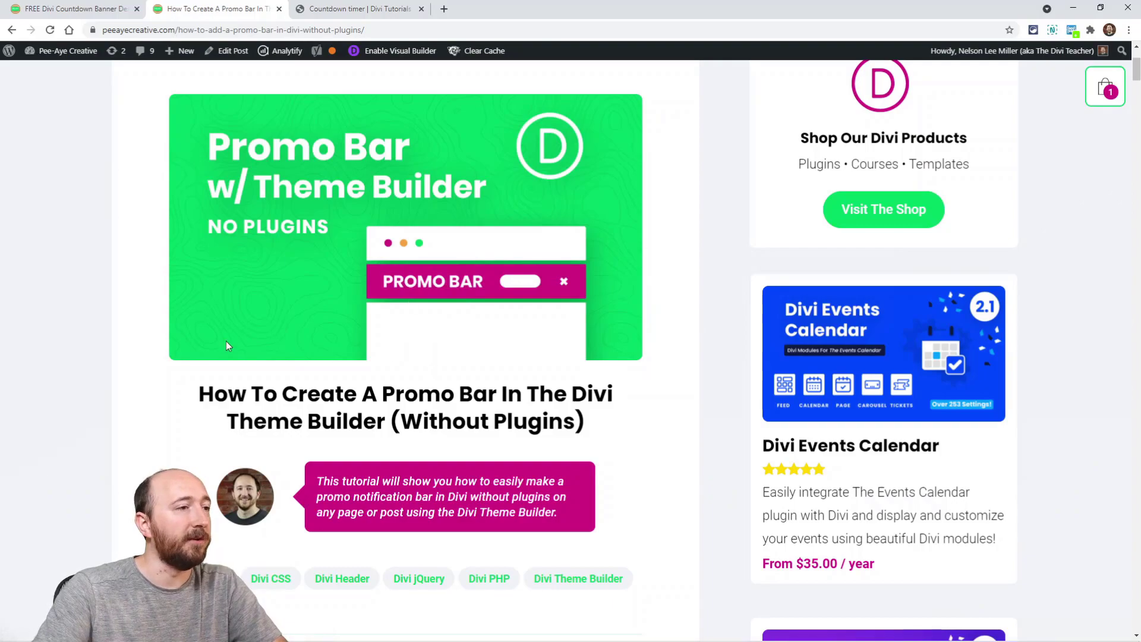
scroll(279, 361, down, 7)
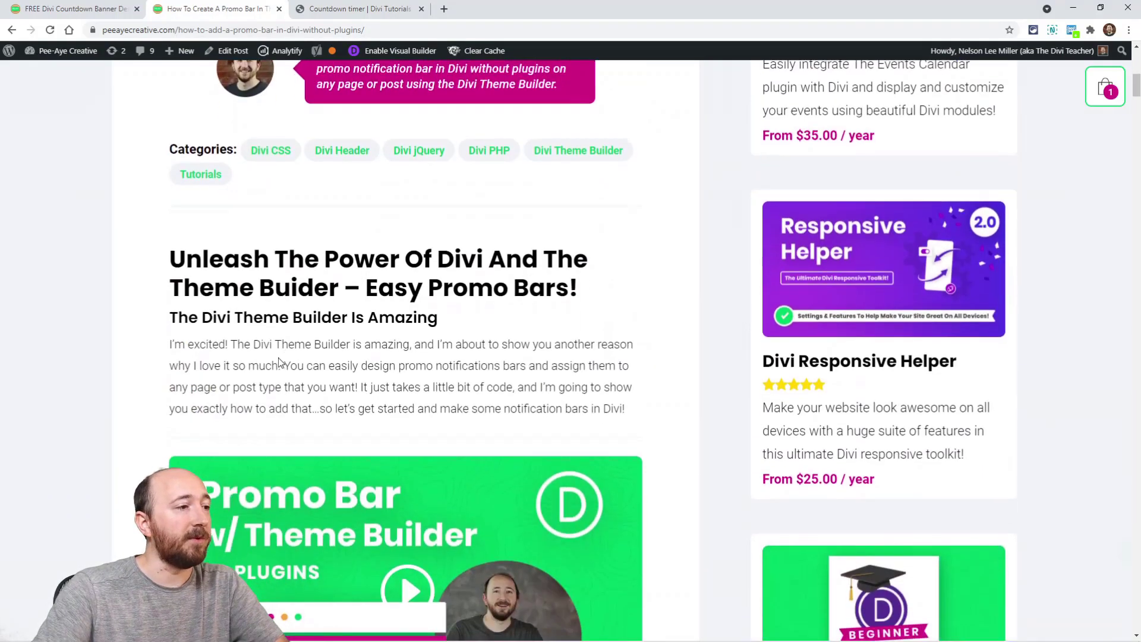
scroll(279, 363, down, 20)
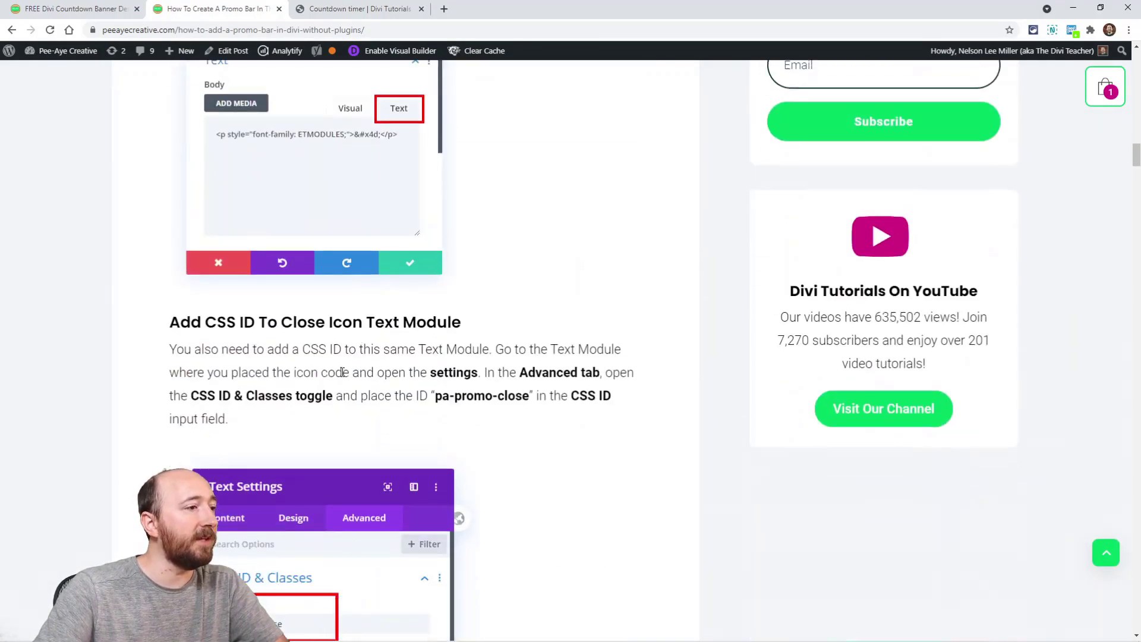
scroll(343, 372, down, 20)
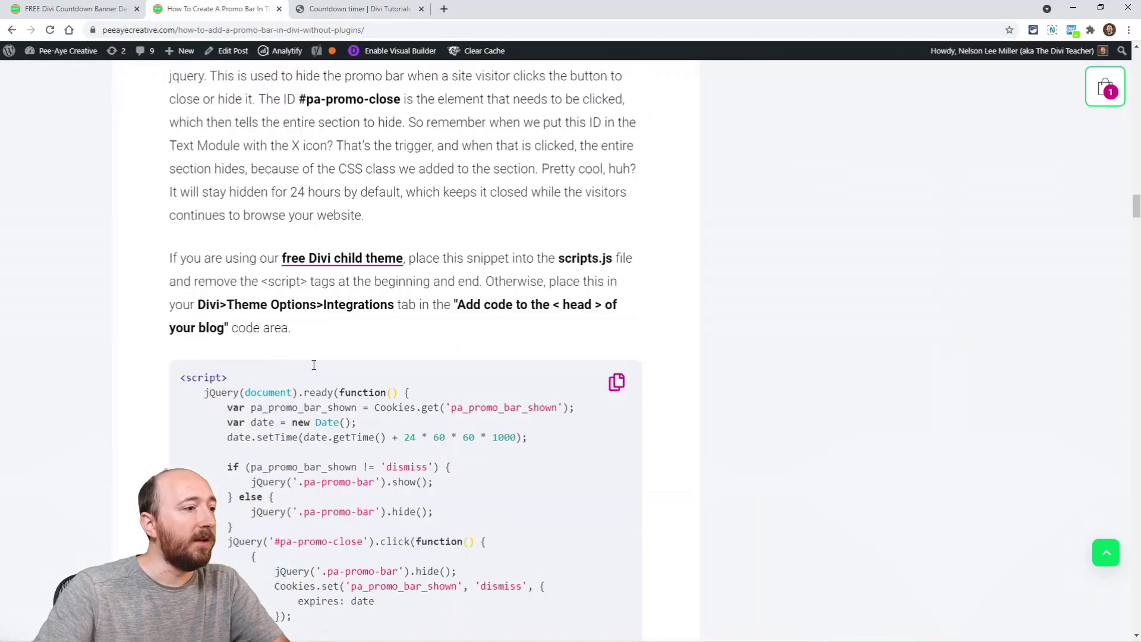
scroll(314, 365, down, 3)
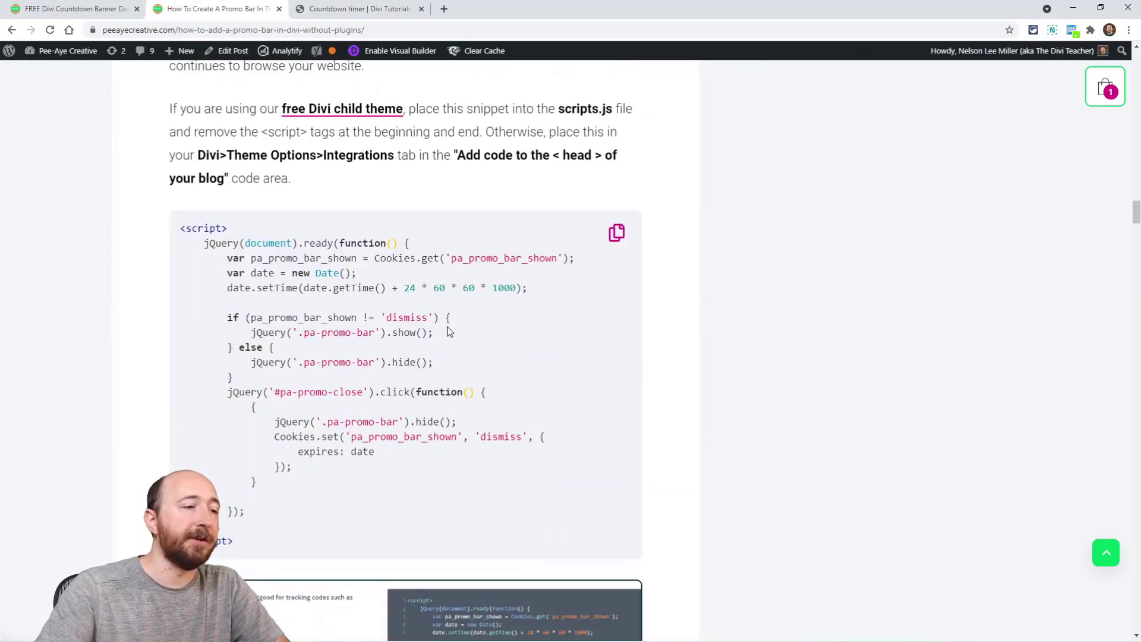
scroll(446, 334, up, 6)
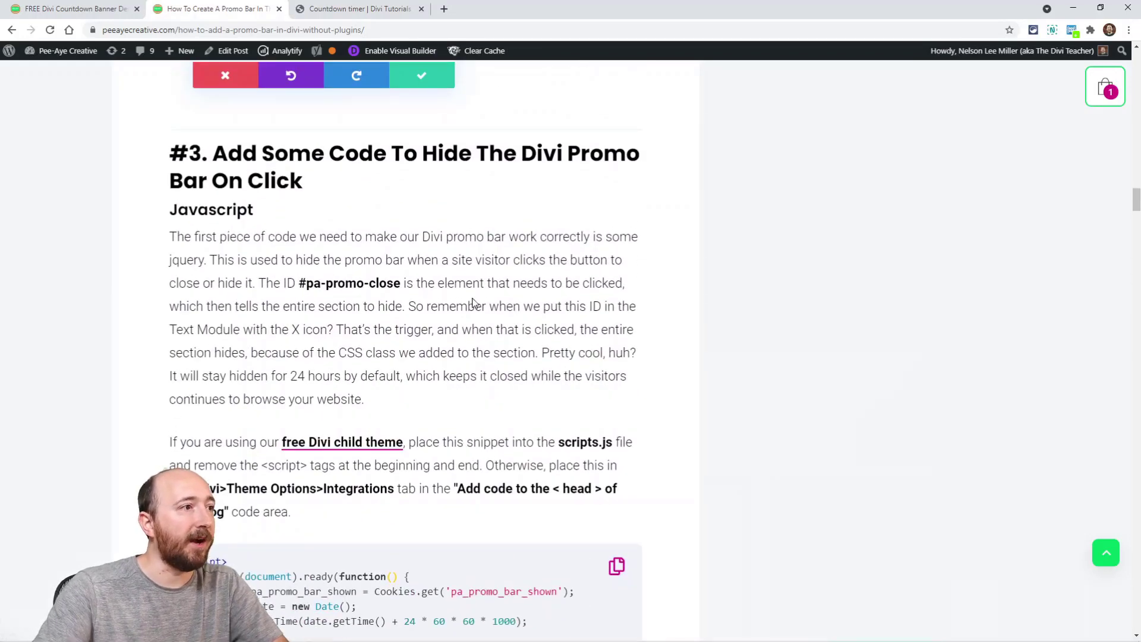
click(343, 9)
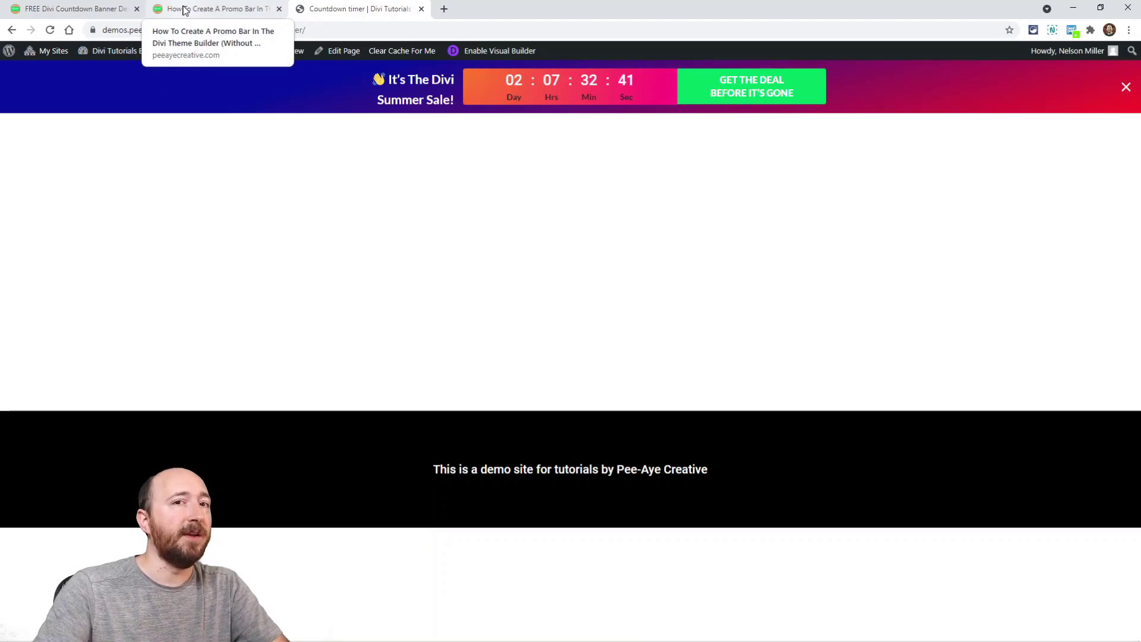
click(216, 7)
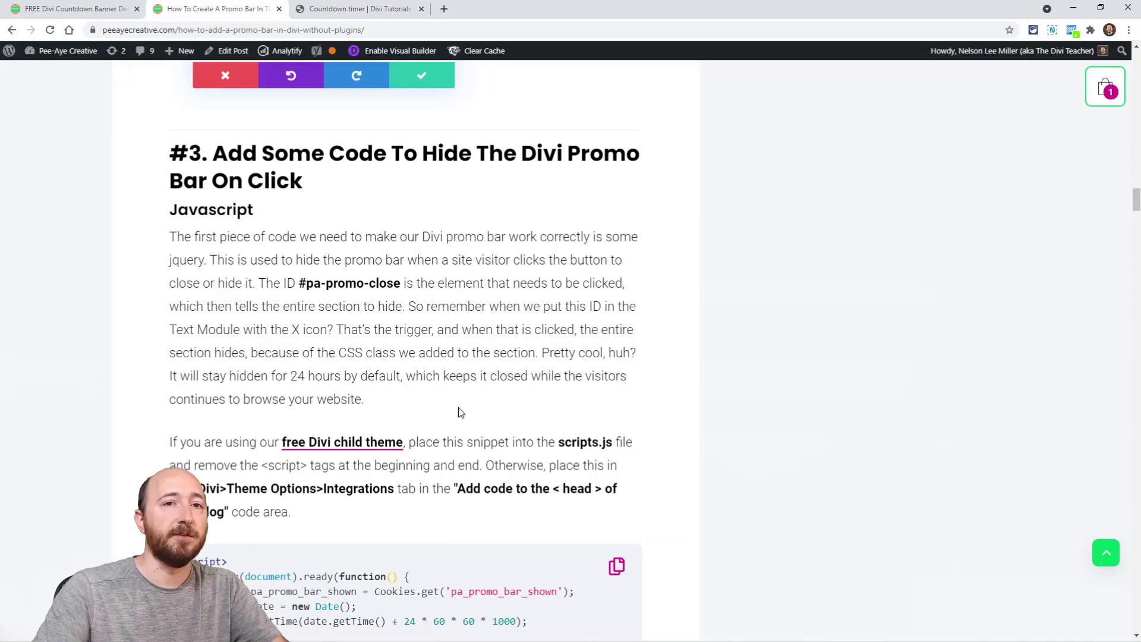
key(ctrl+shift+Tab)
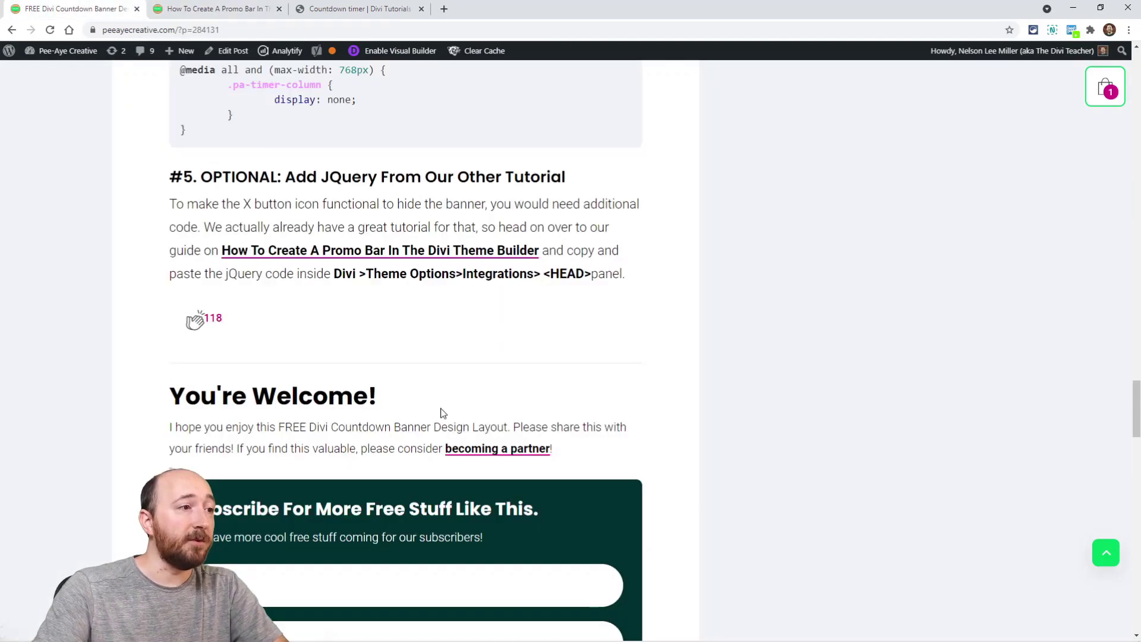
scroll(474, 458, up, 5)
scroll(474, 458, up, 15)
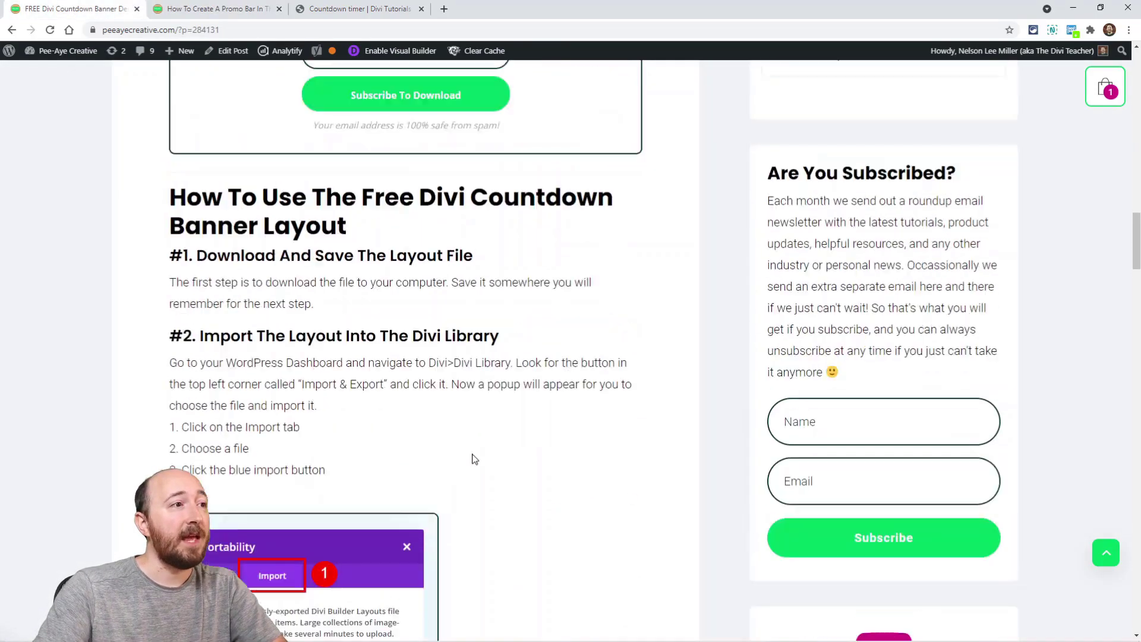
scroll(474, 458, up, 10)
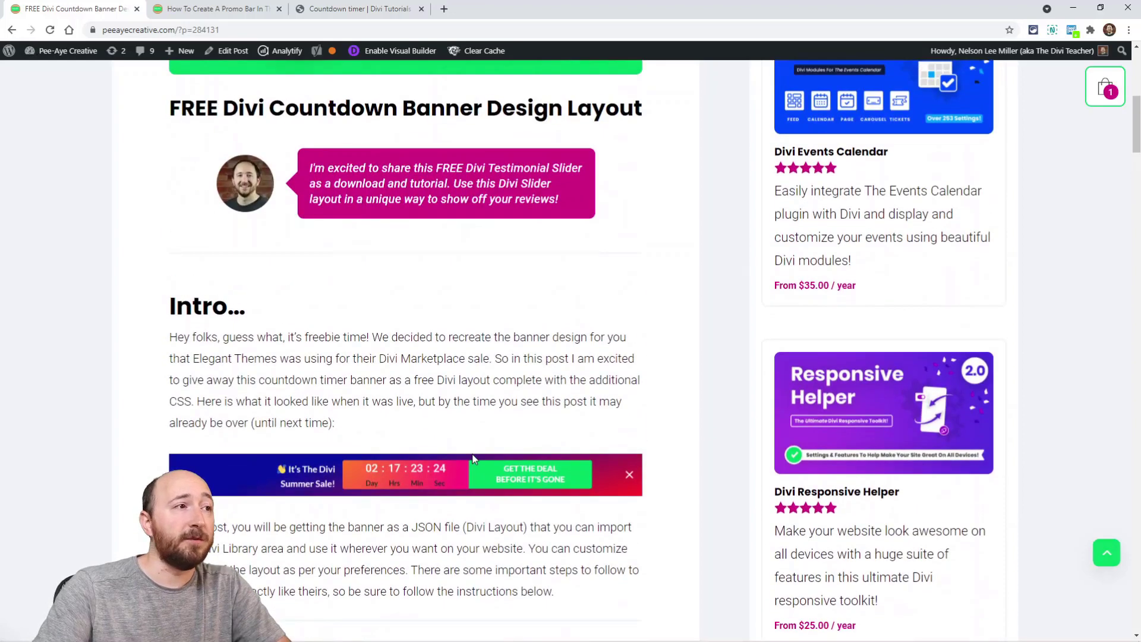
scroll(475, 458, up, 3)
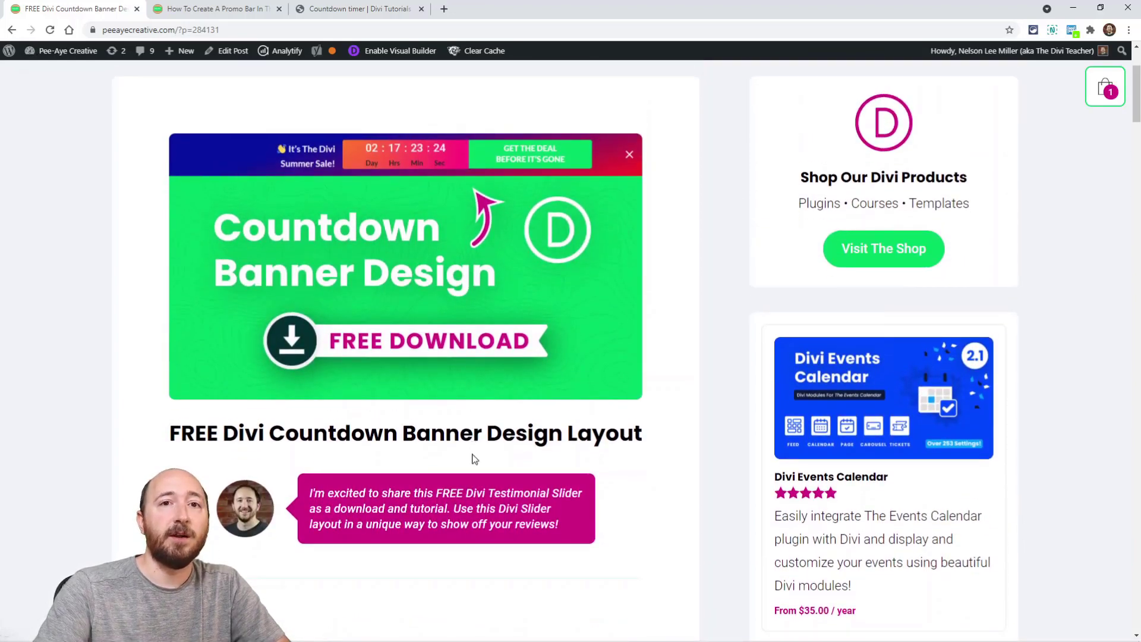